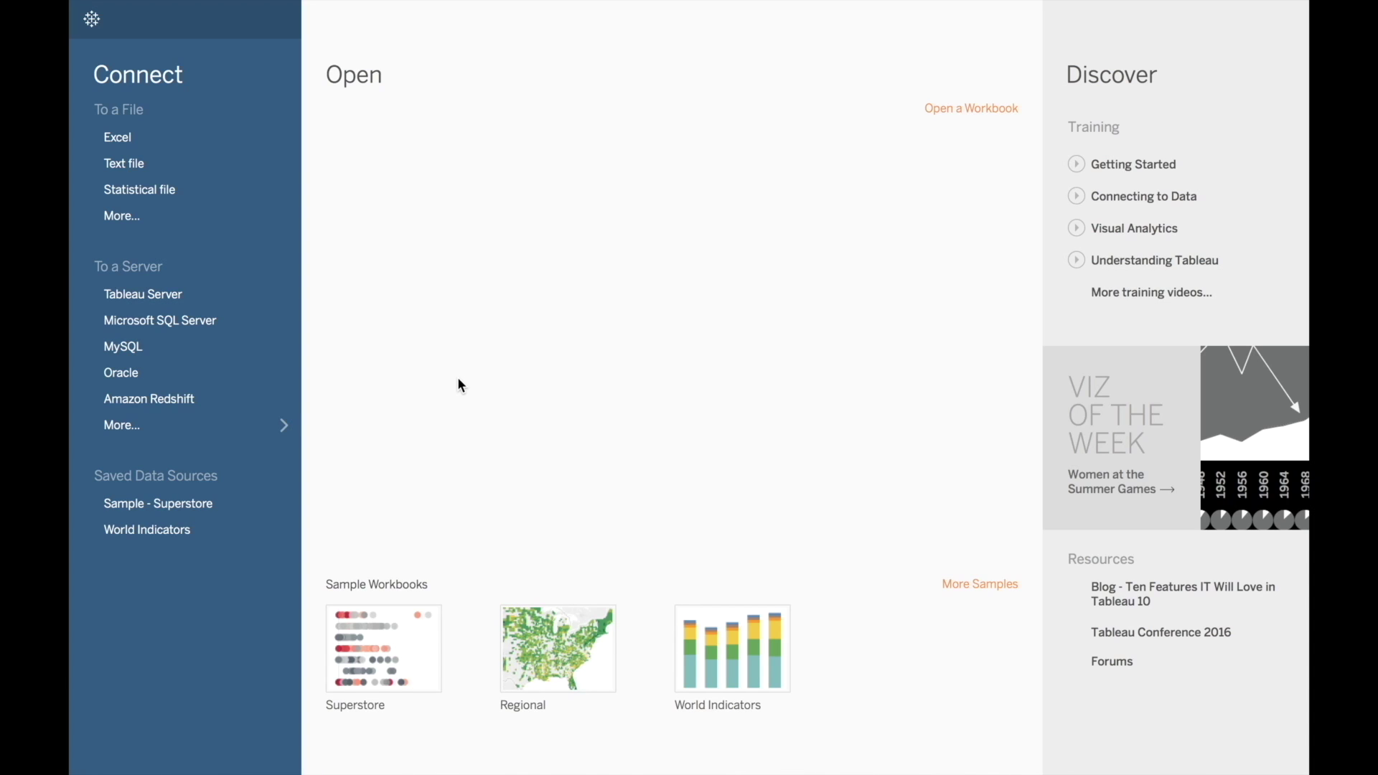
Connect to the Taipei MRT.xlsx Excel workbook and go to Sheet 1 on metro_data_by_day.
click(215, 140)
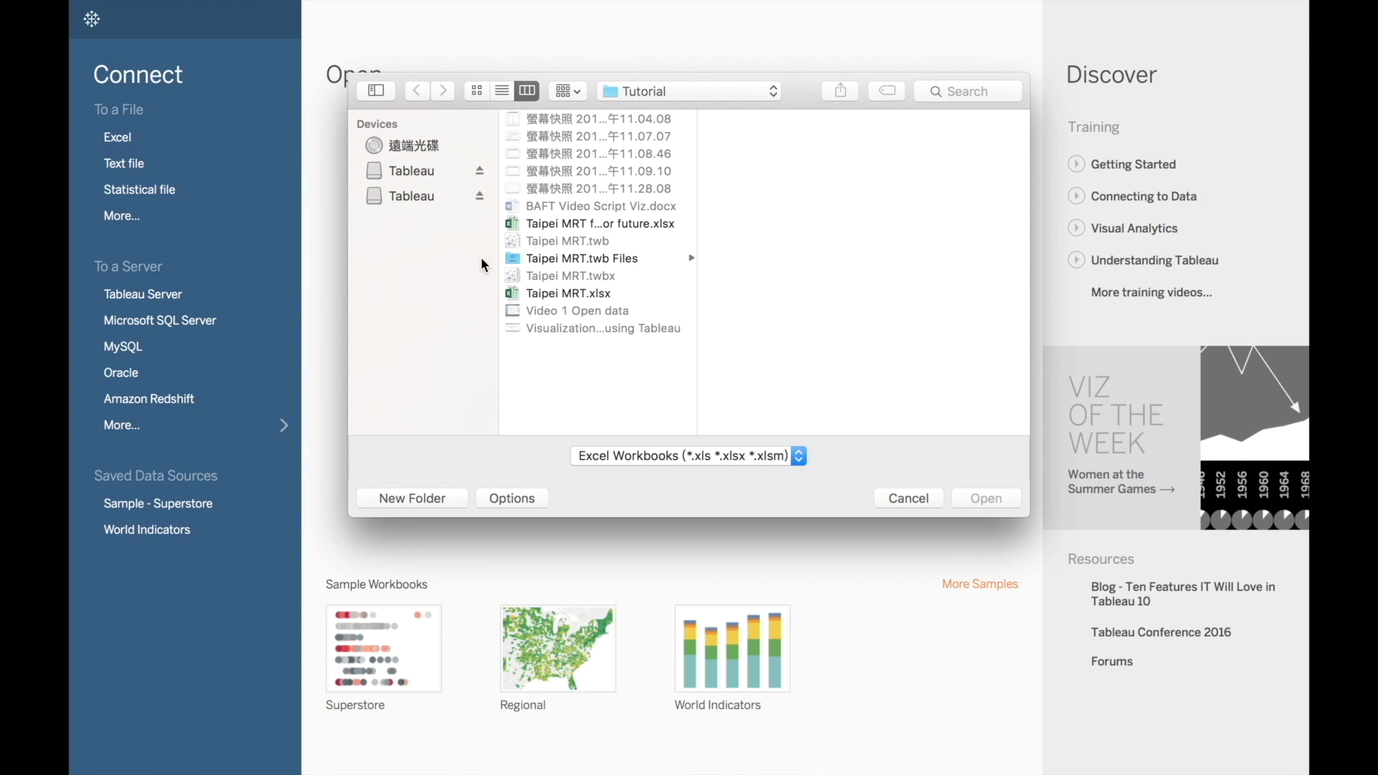
click(624, 296)
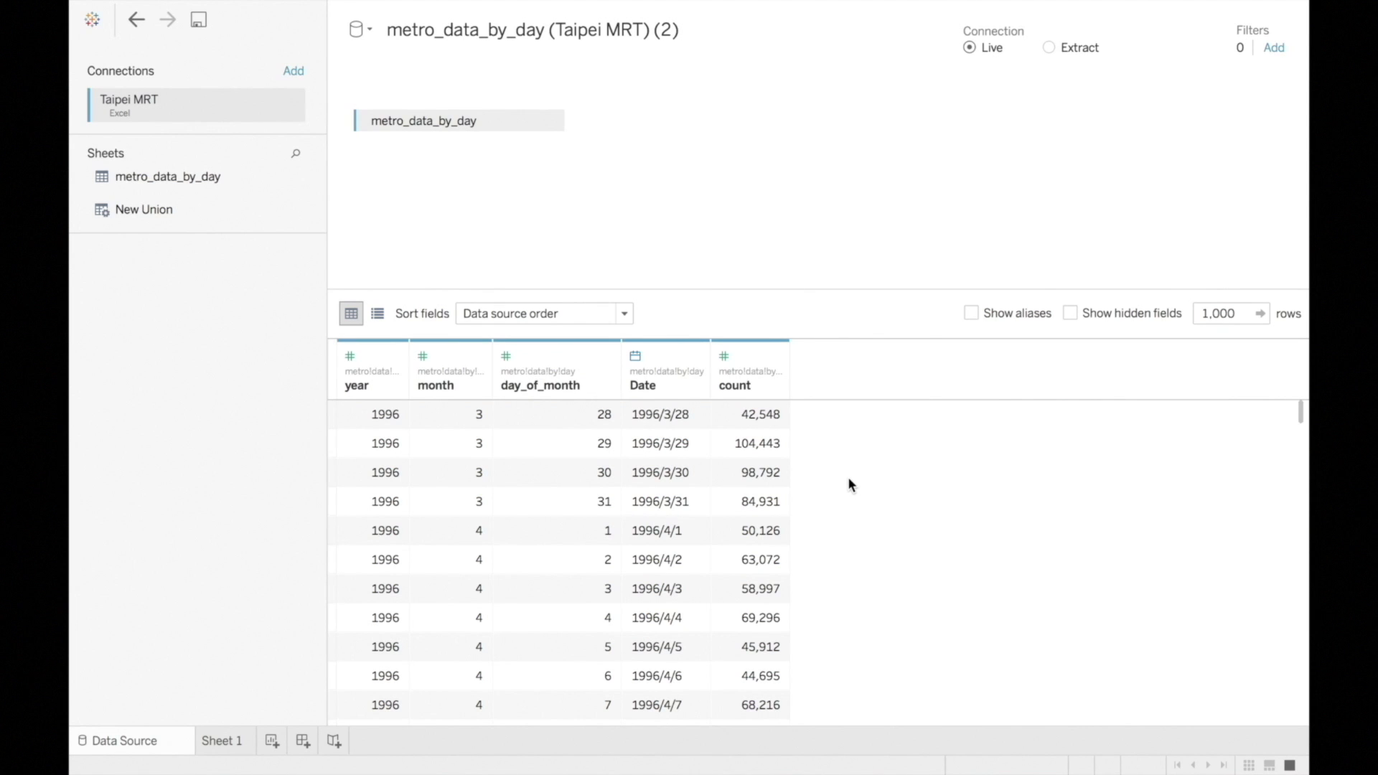
click(220, 750)
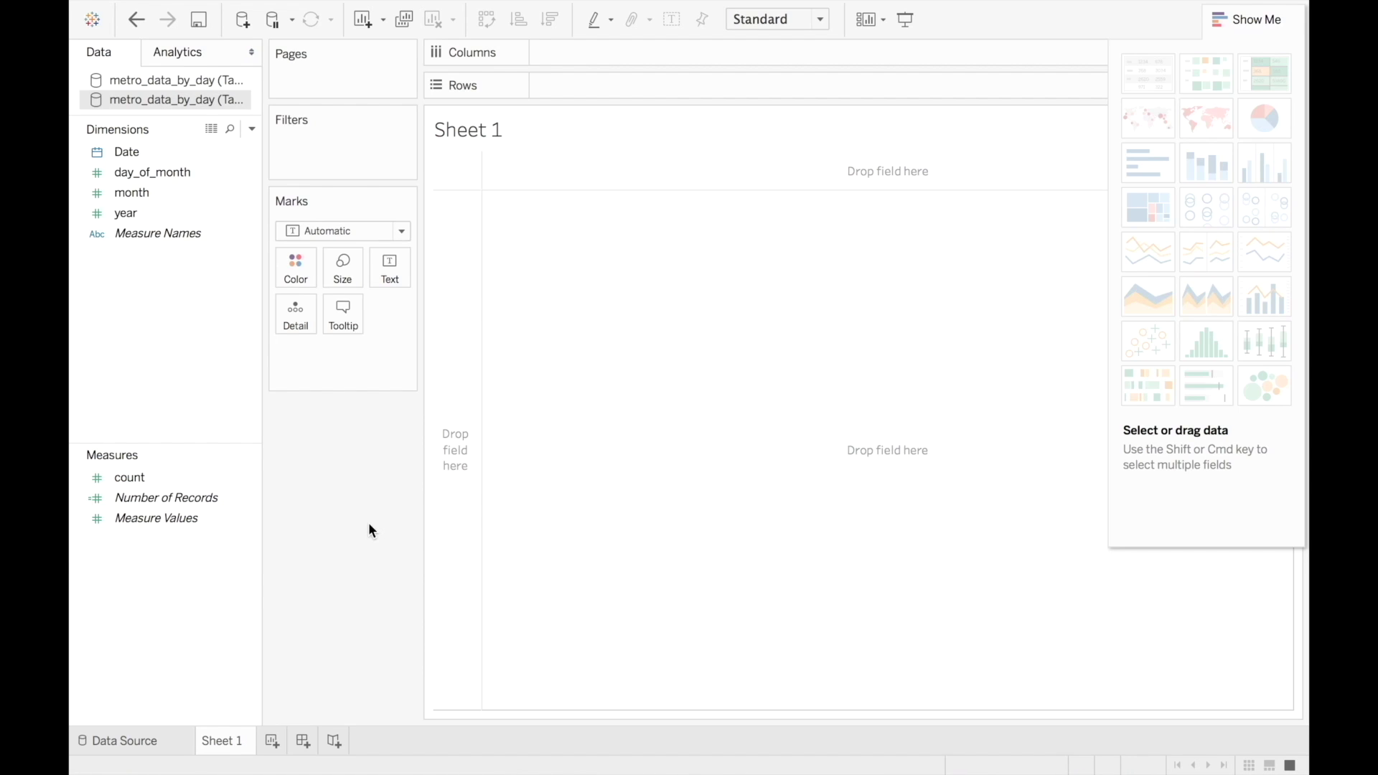
Trial-drag Date to Columns and count to Rows on Sheet 1.
drag(139, 154, 578, 54)
drag(130, 477, 580, 84)
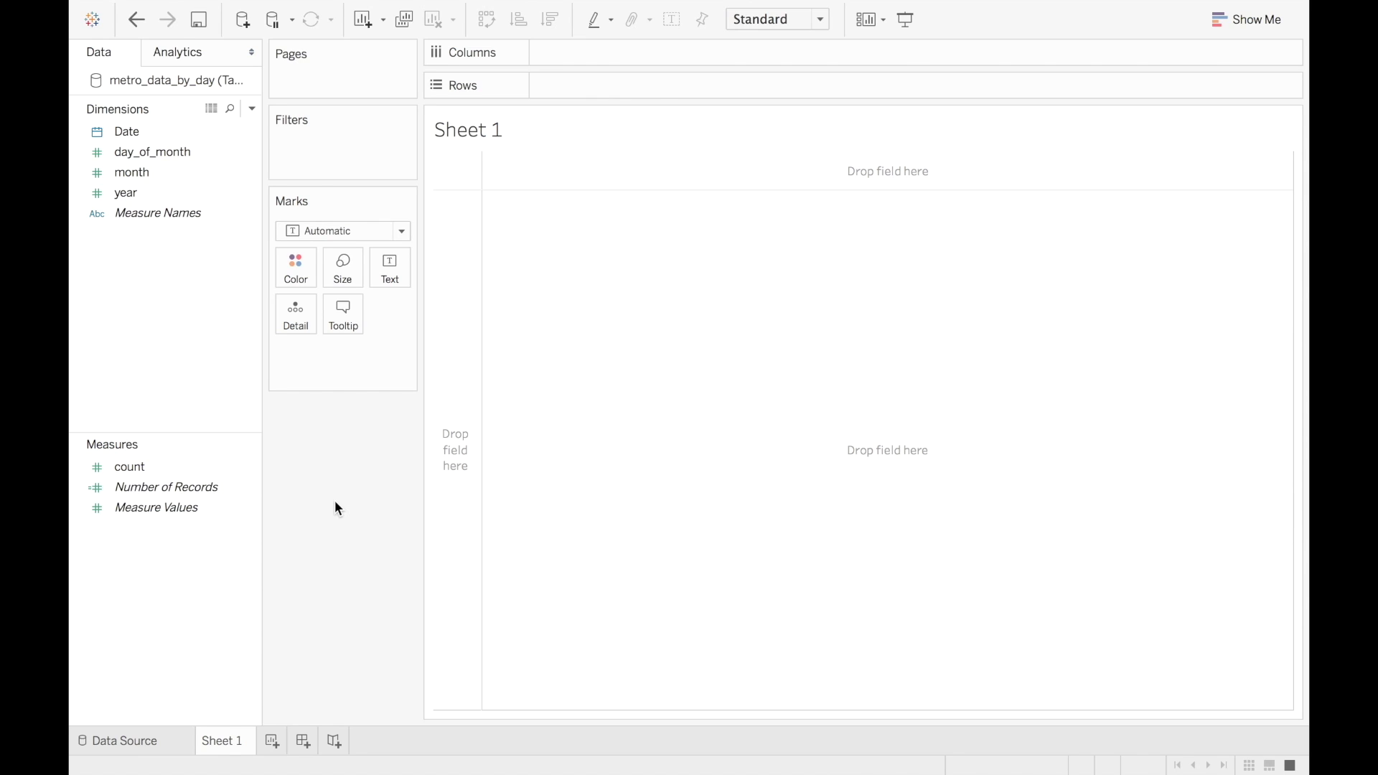
Plot SUM(count) as a continuous line over YEAR(Date) with Show Me Lines.
click(182, 130)
ctrl+click(180, 466)
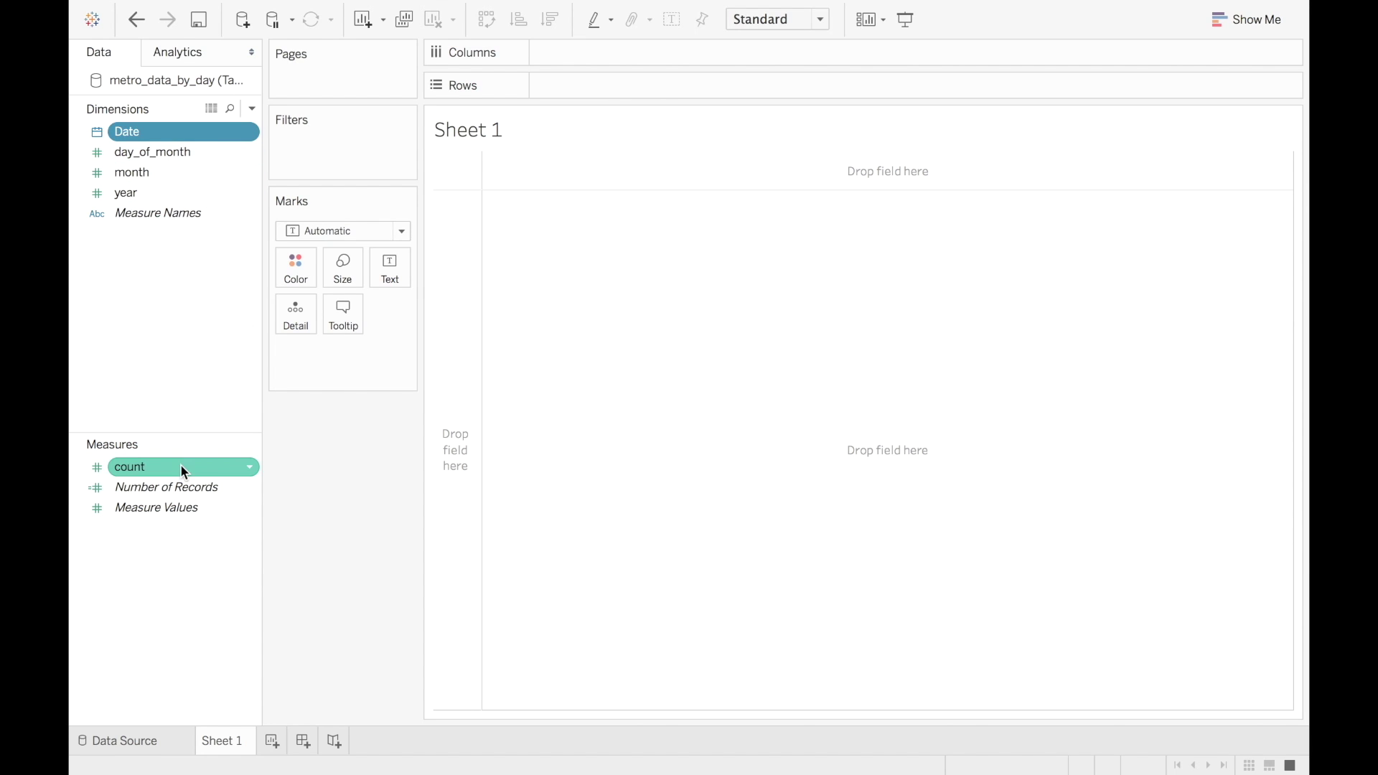
ctrl+click(179, 466)
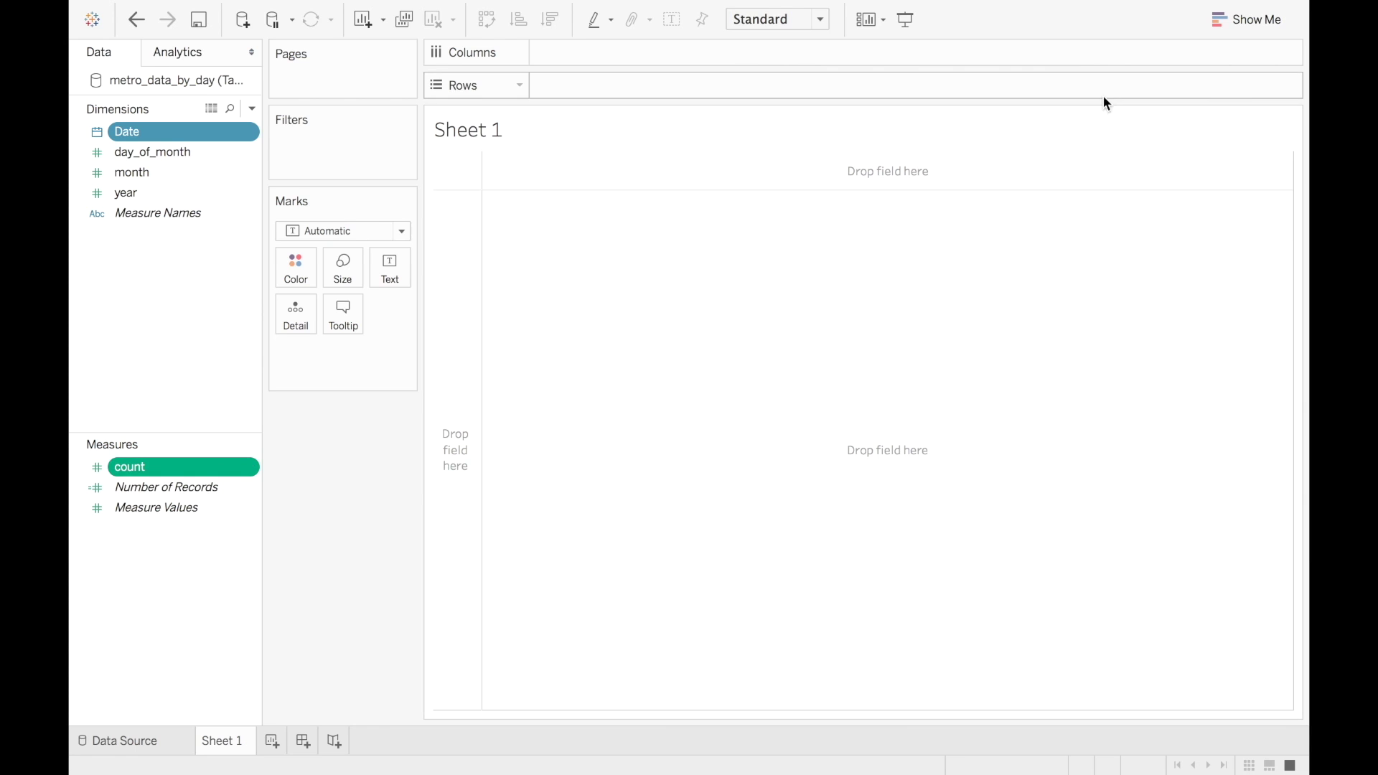
click(1231, 23)
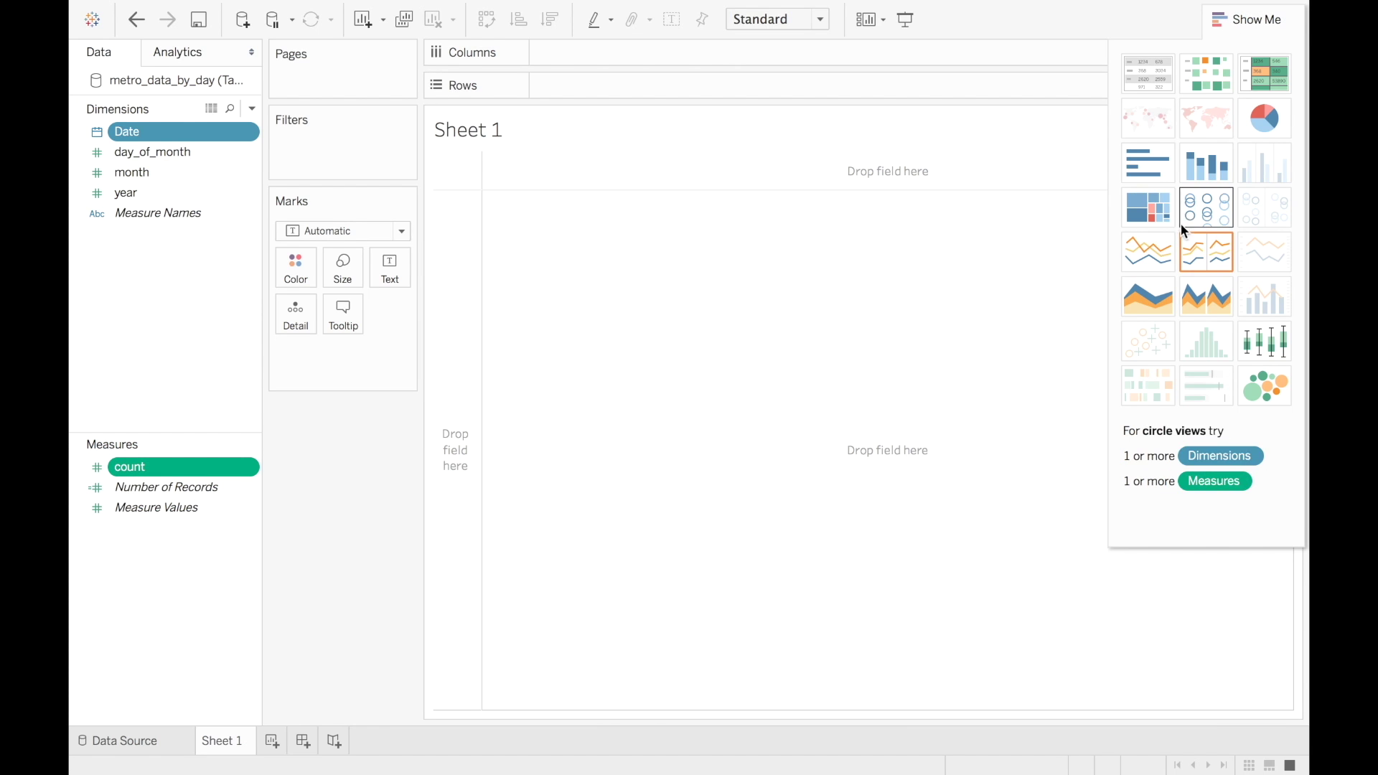
click(1149, 252)
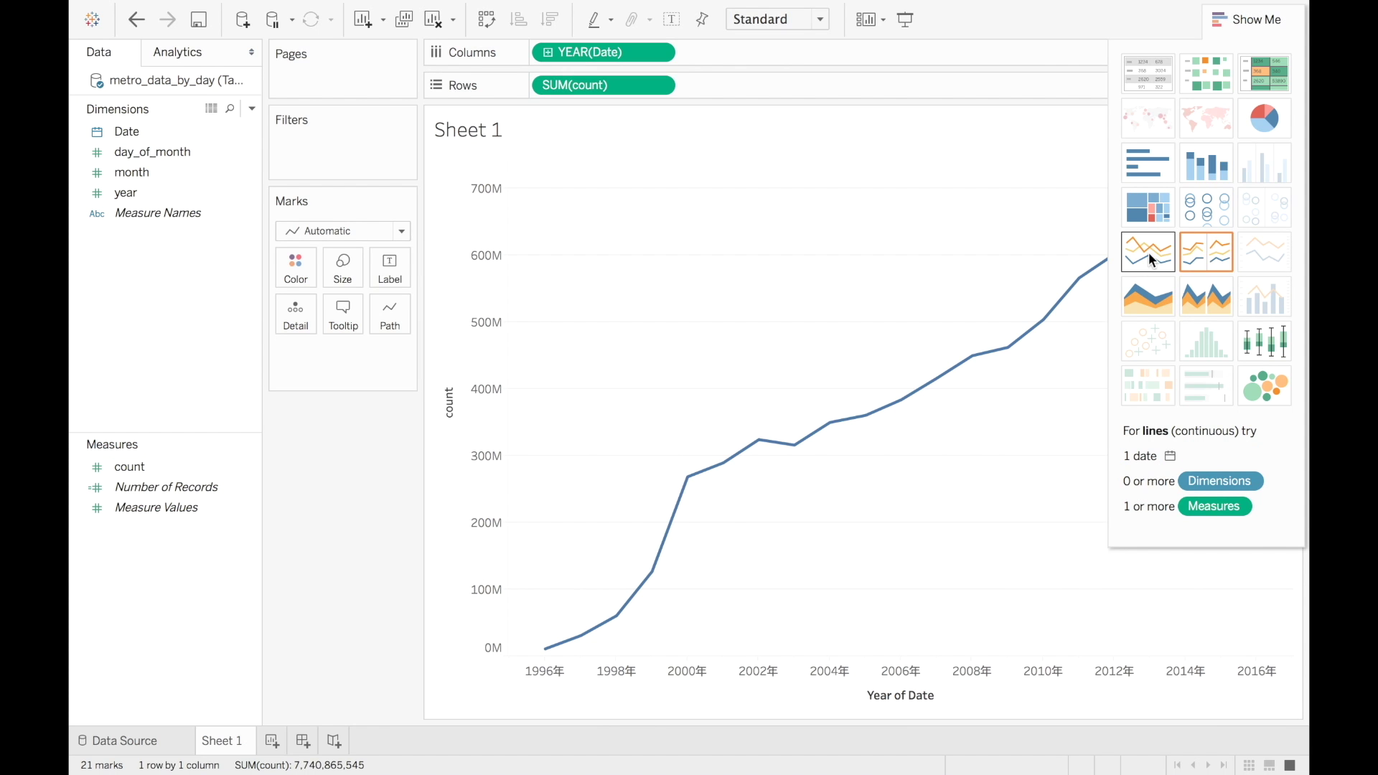
click(1295, 28)
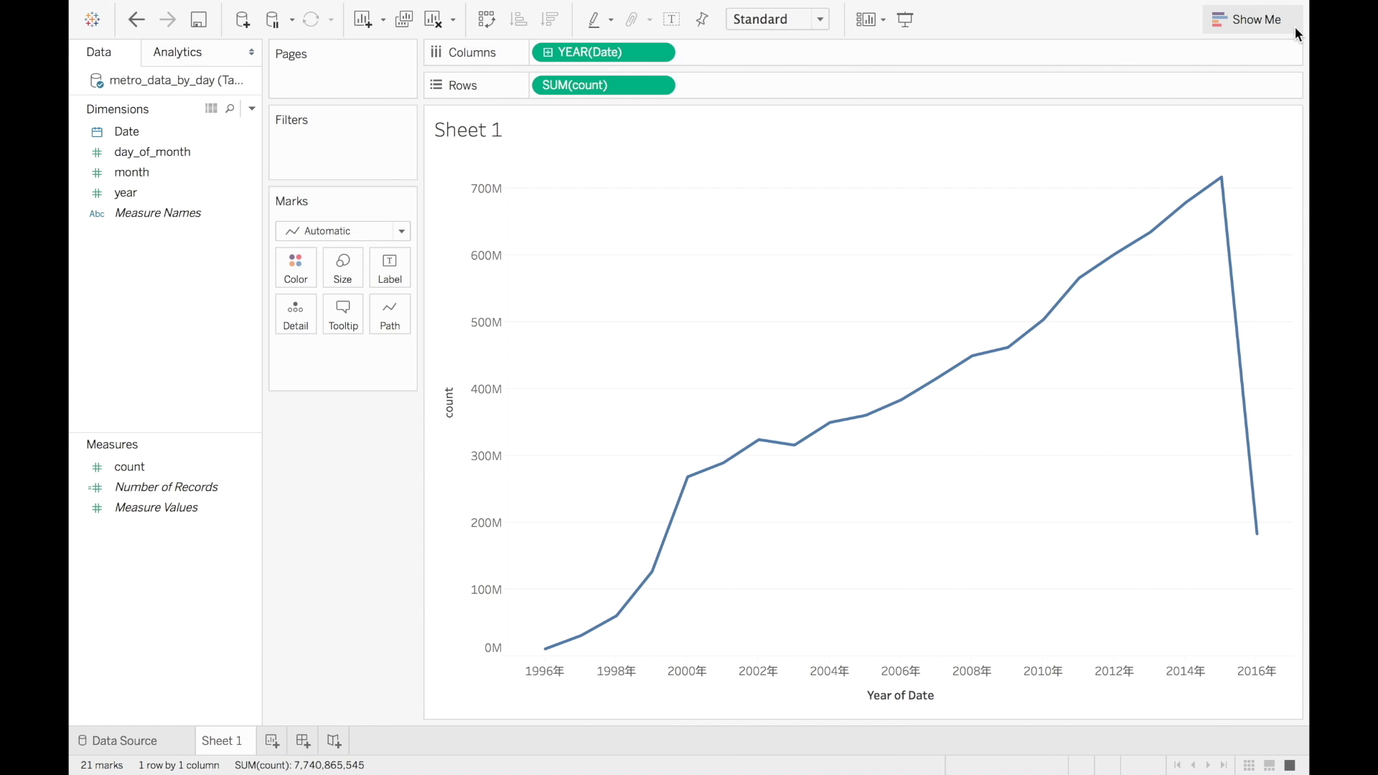
click(661, 56)
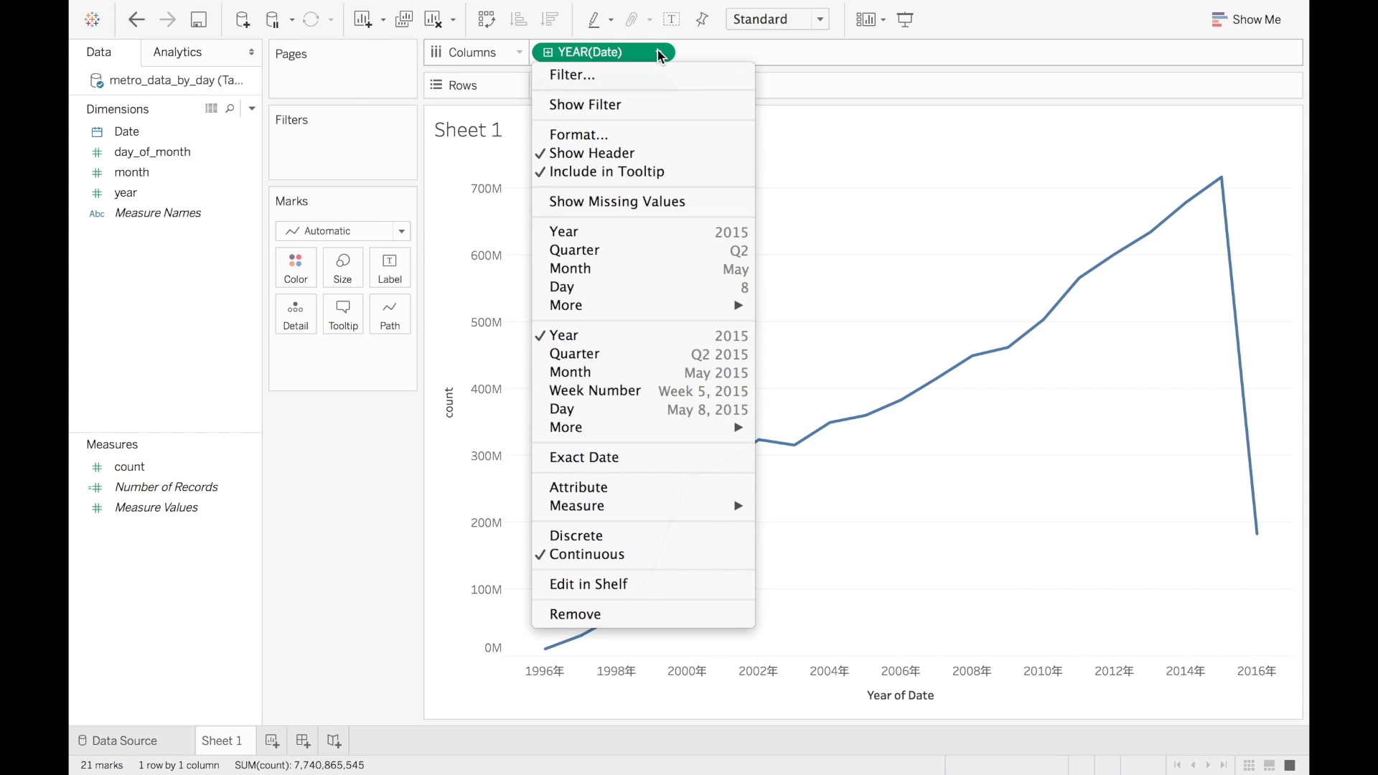
Switch the Date pill to continuous, then discrete Month, and colour the lines by year.
click(702, 376)
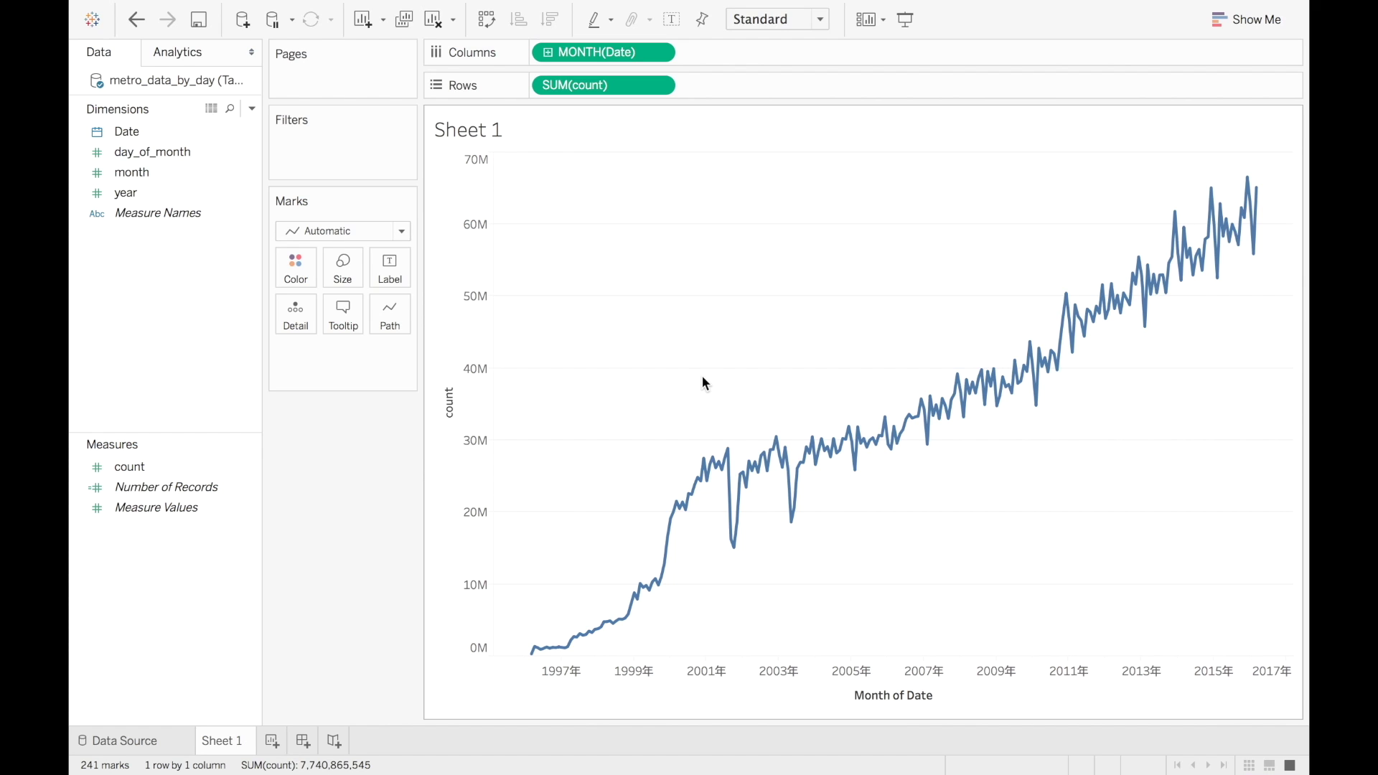
click(659, 53)
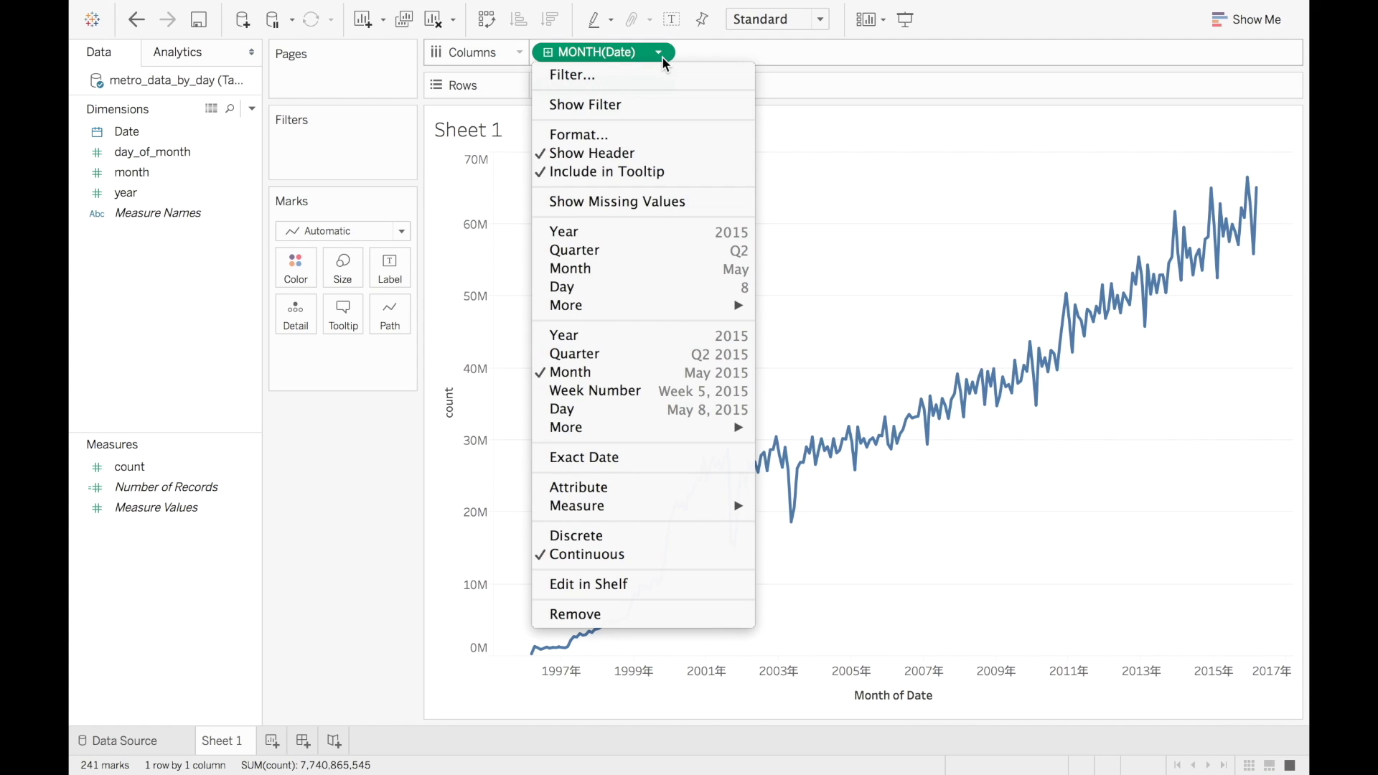
click(666, 268)
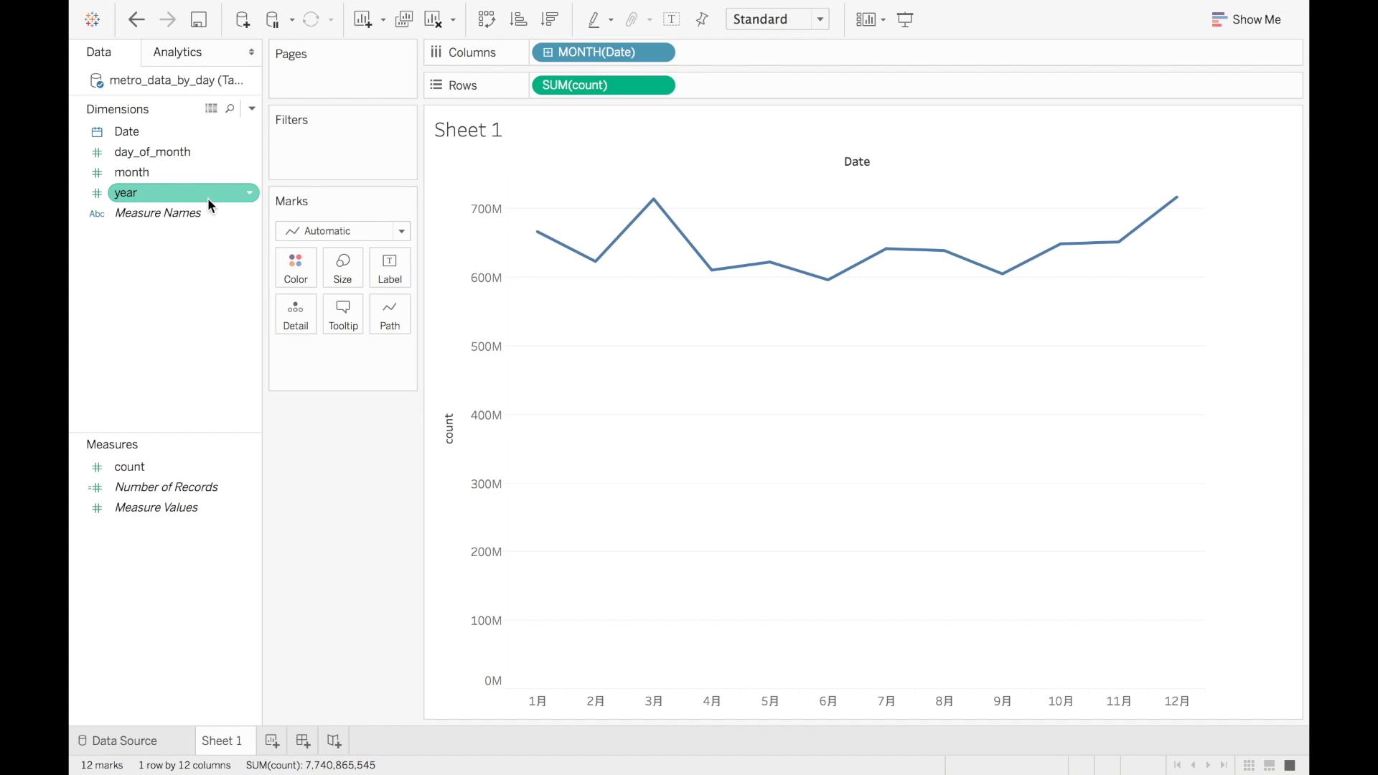
drag(208, 199, 292, 263)
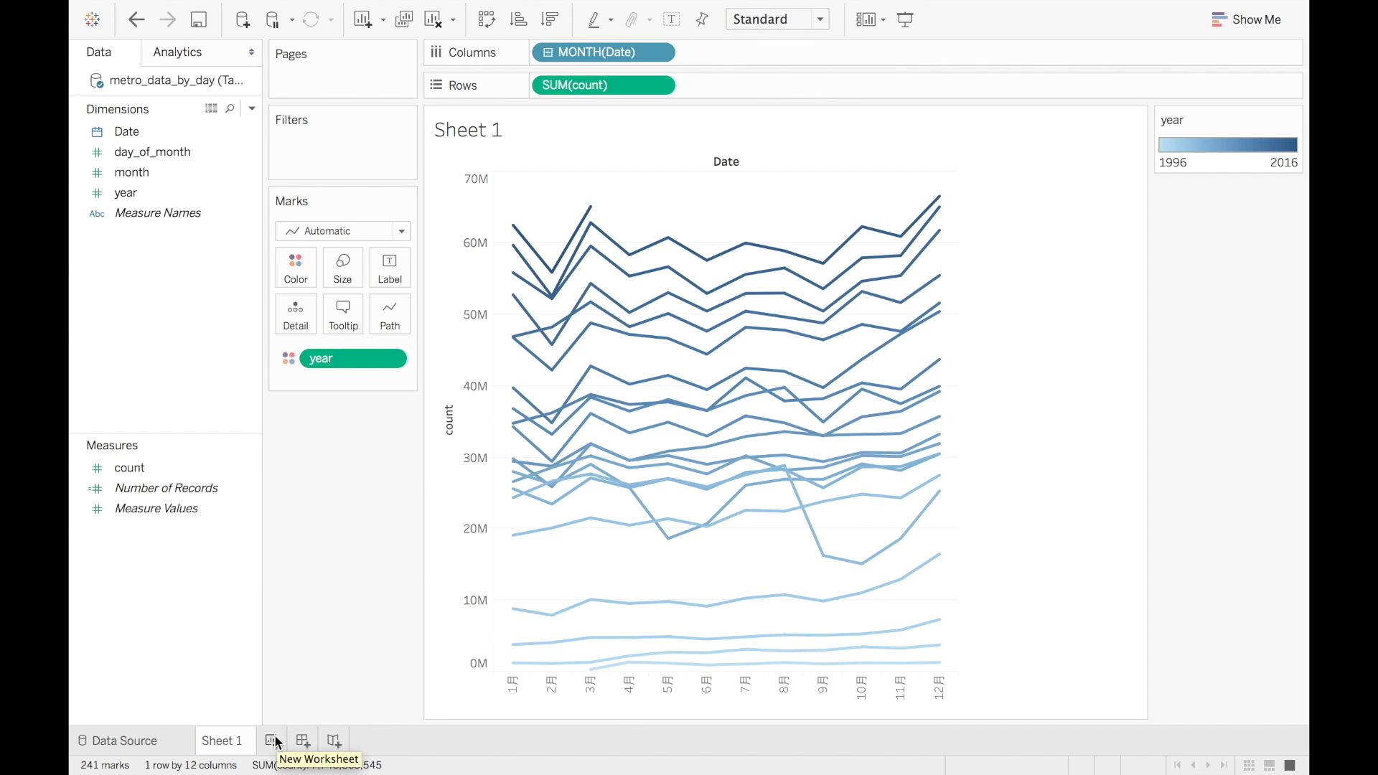
Add a new blank worksheet, Sheet 2.
click(272, 741)
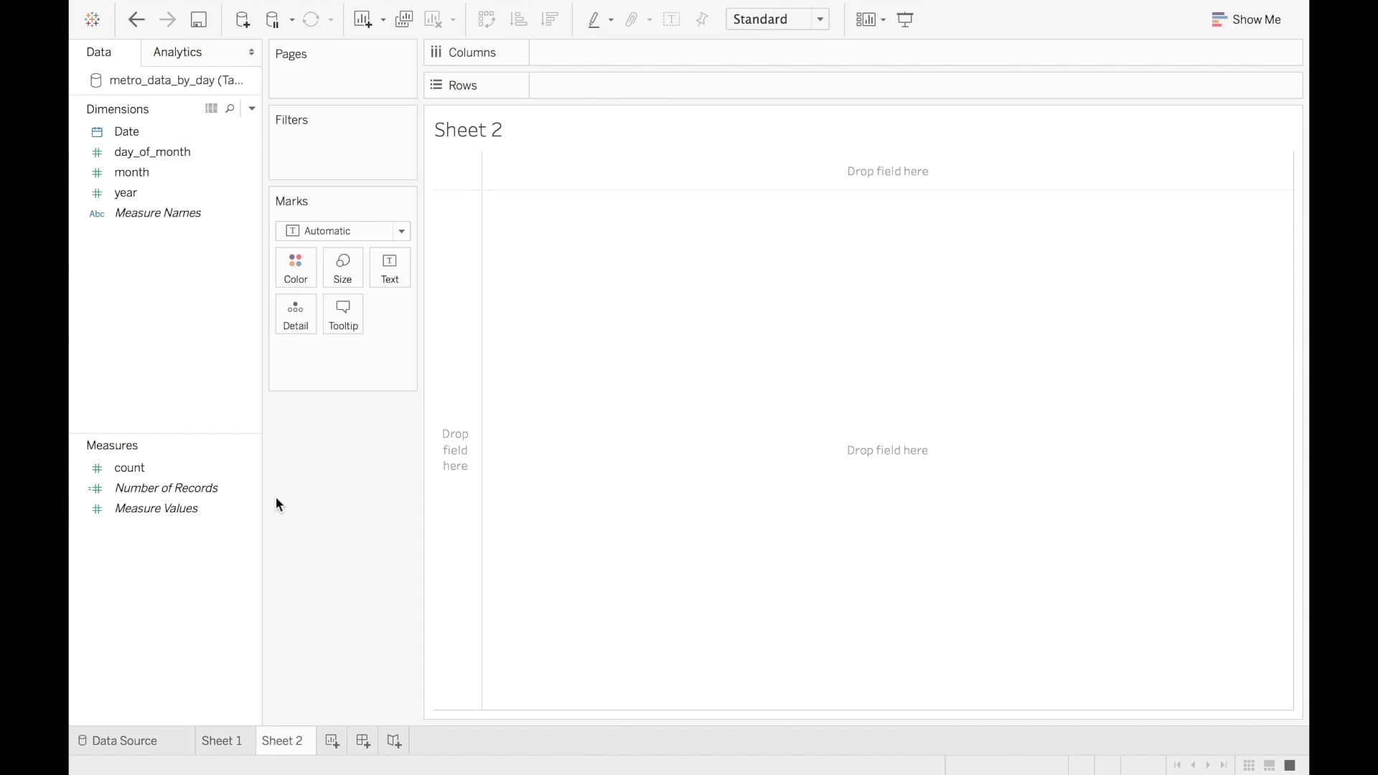
Draw SUM(count) as a Show Me line chart over Exact Date, 1996 to 2016.
click(155, 132)
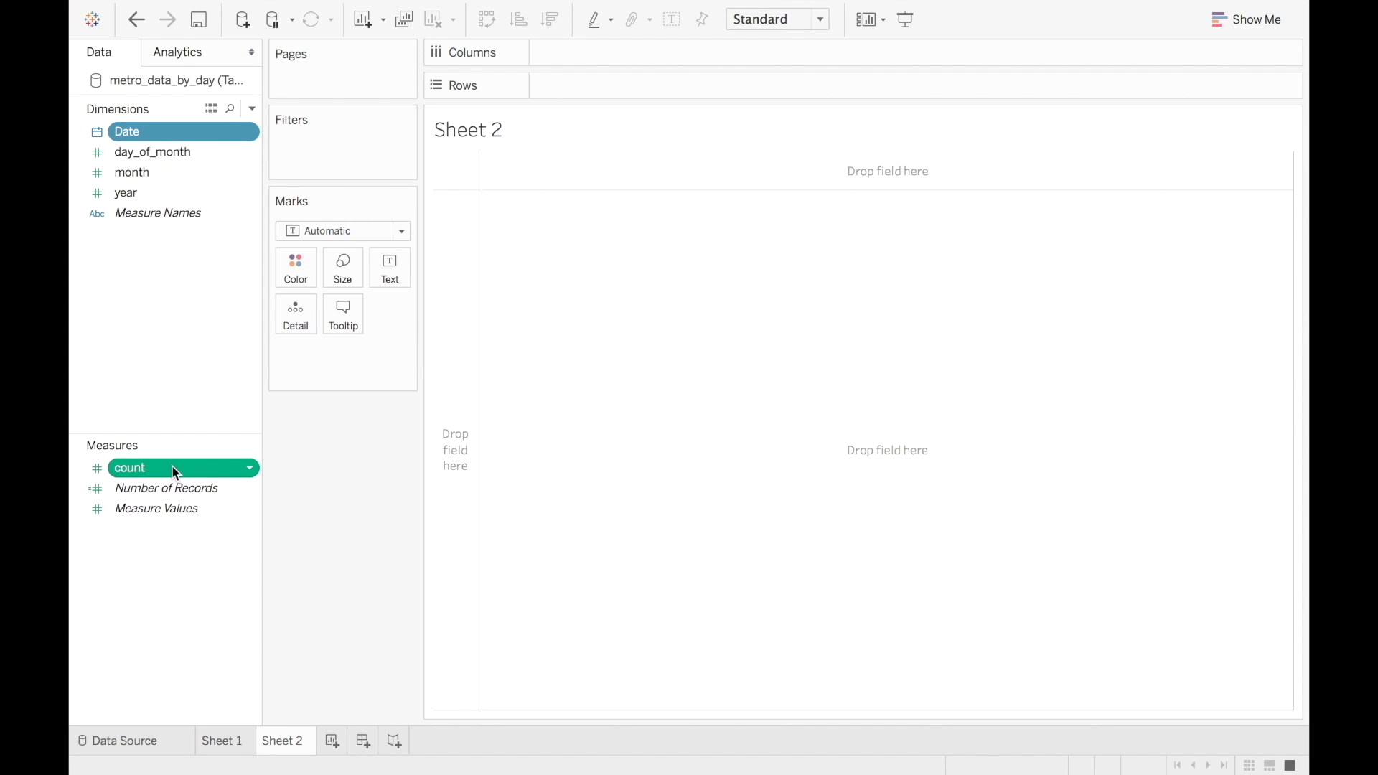
click(1234, 21)
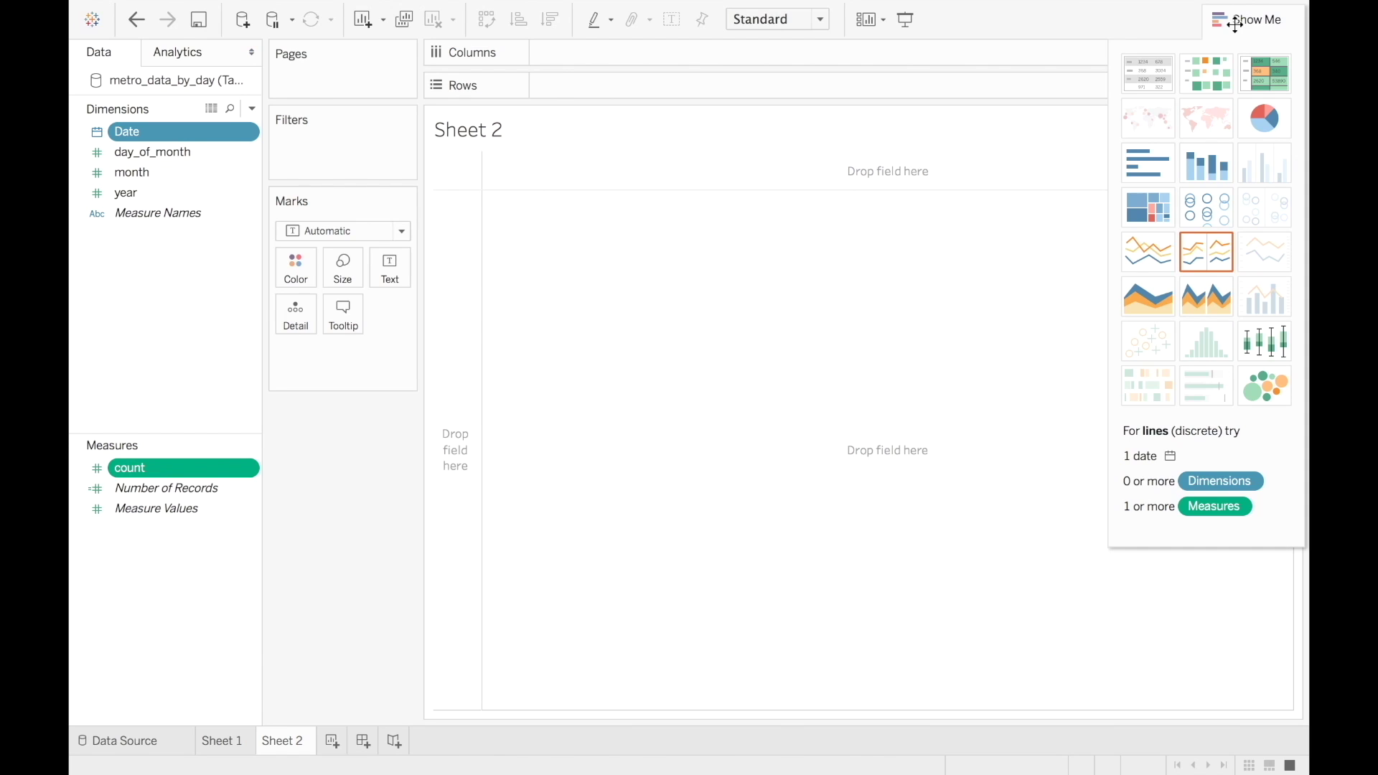
click(1160, 243)
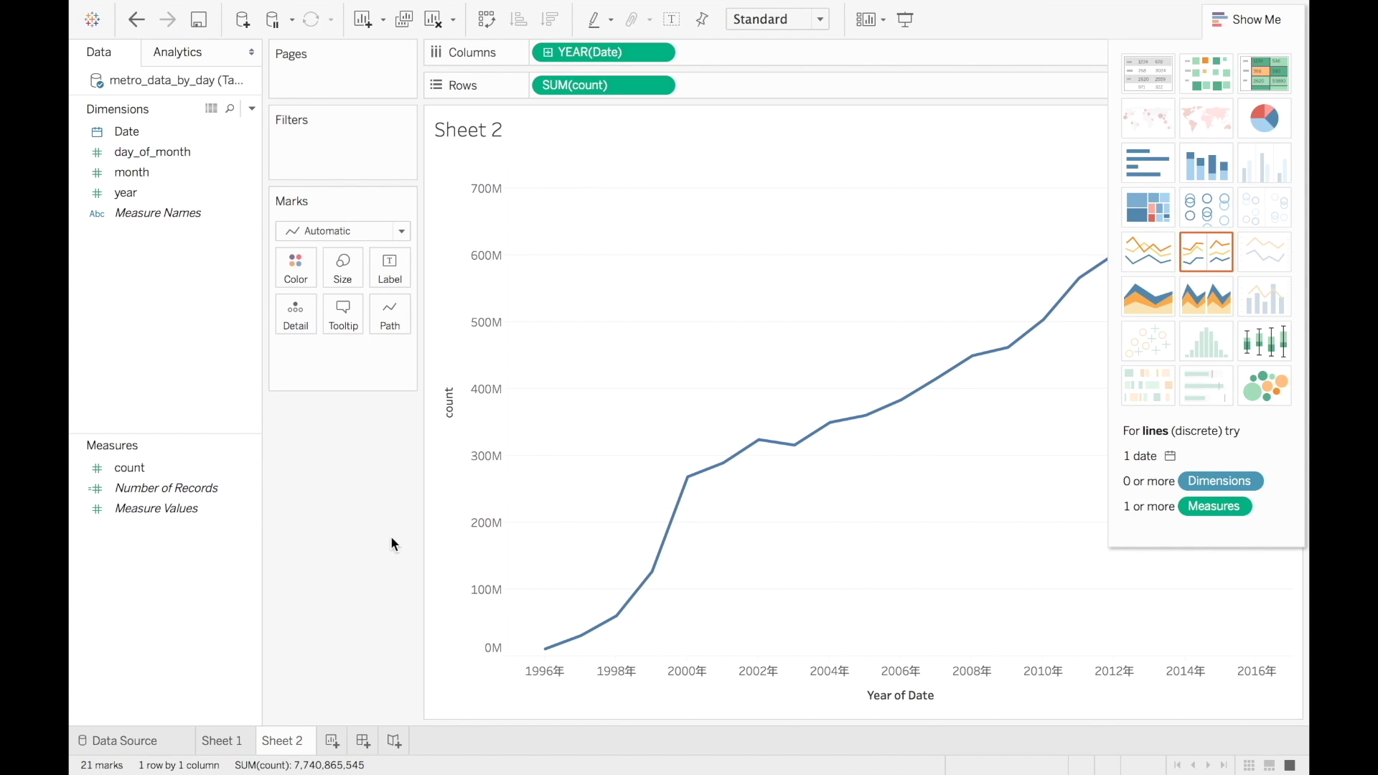
click(1229, 22)
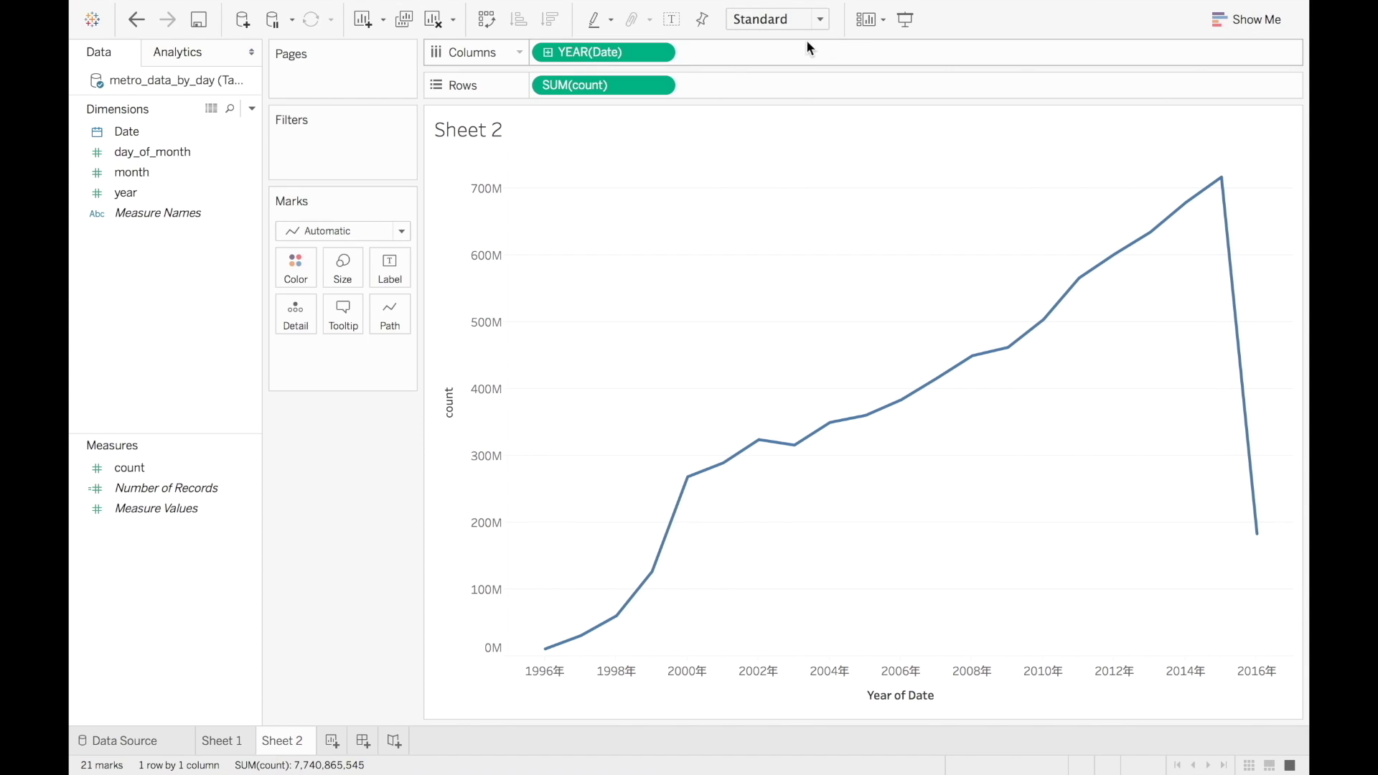
click(658, 54)
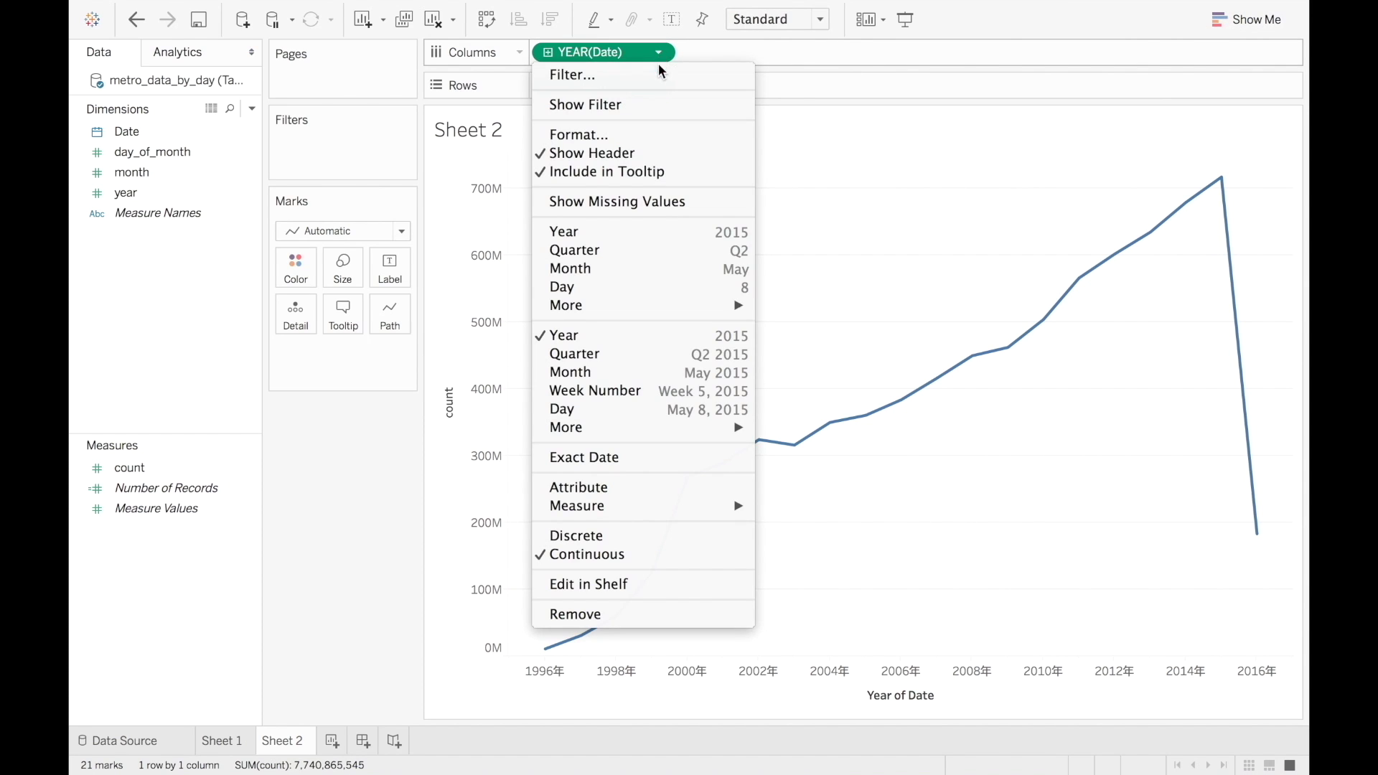
click(651, 465)
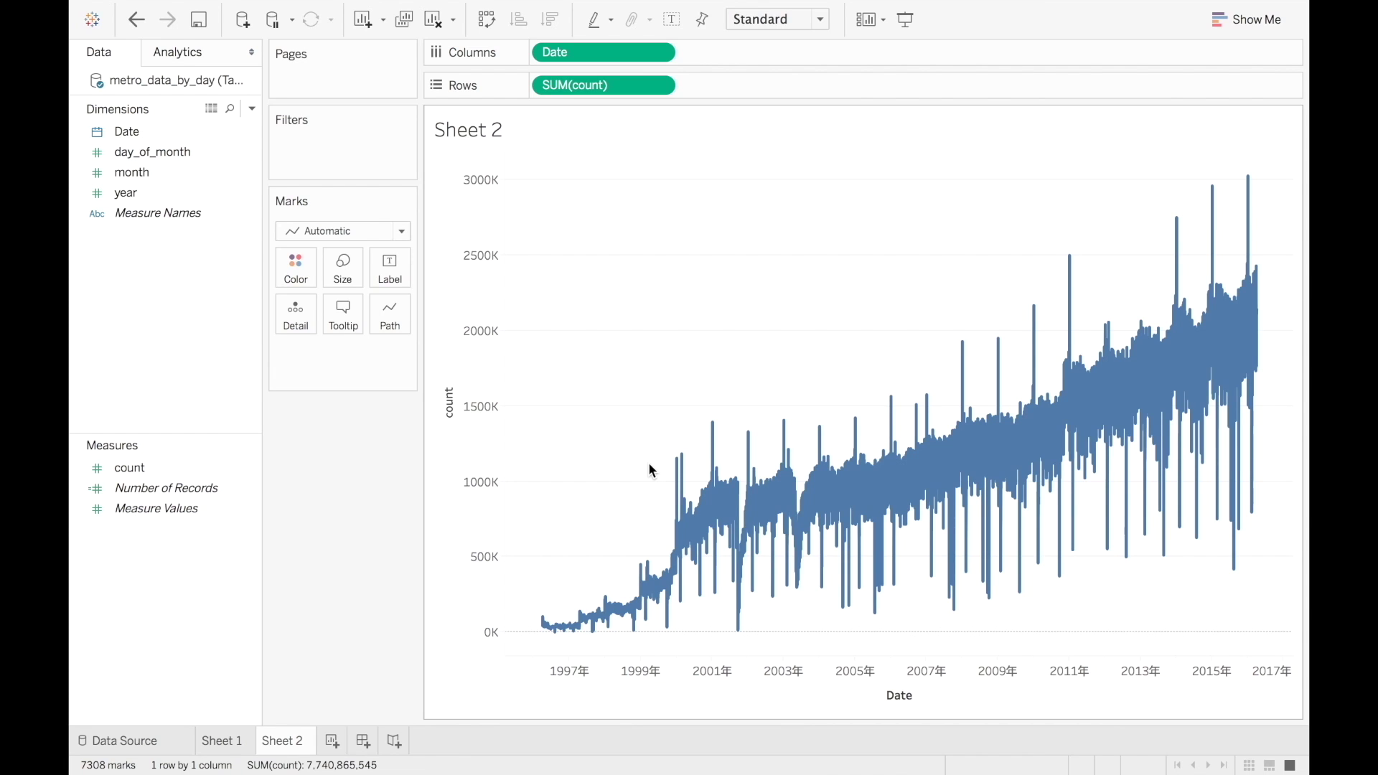
Zoom into the pre-2000 daily marks, then back out to 1997–2017.
drag(544, 446, 742, 683)
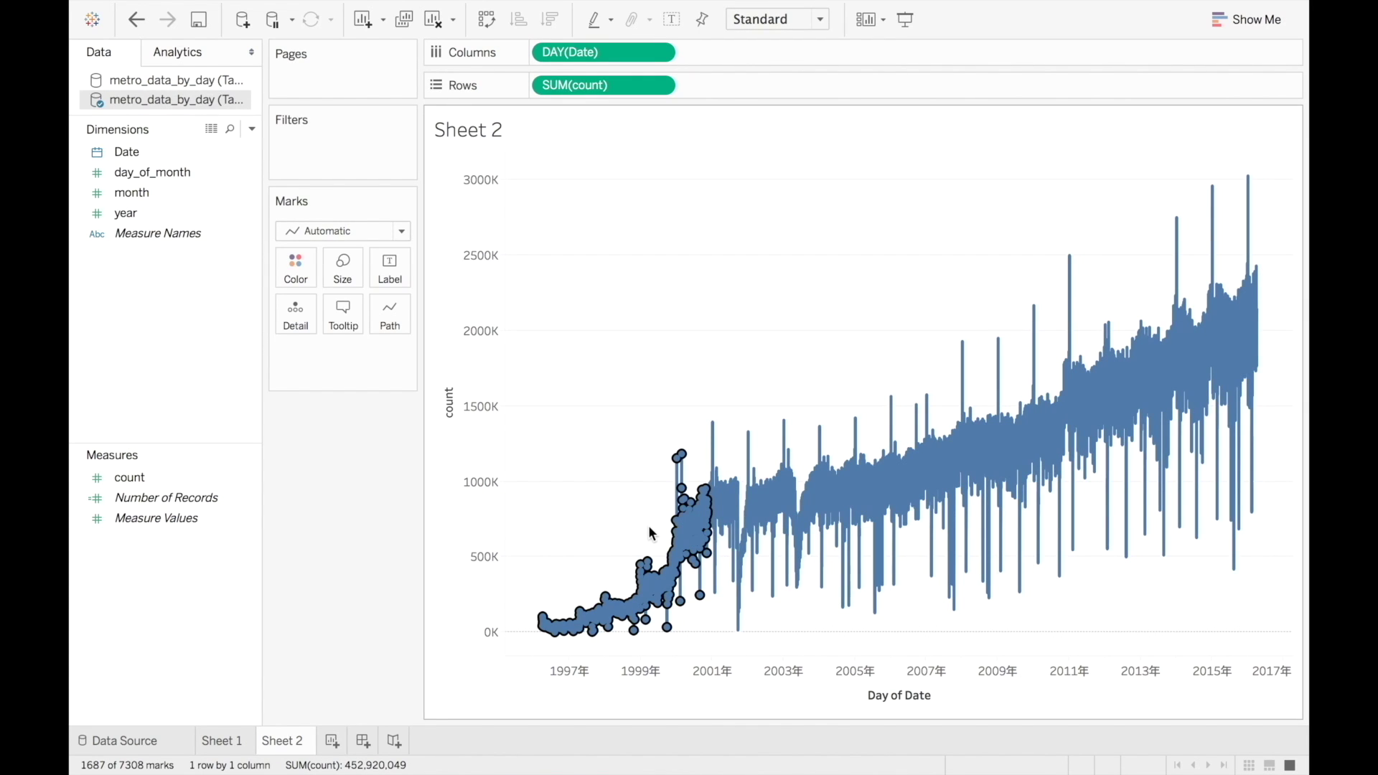
double_click(659, 544)
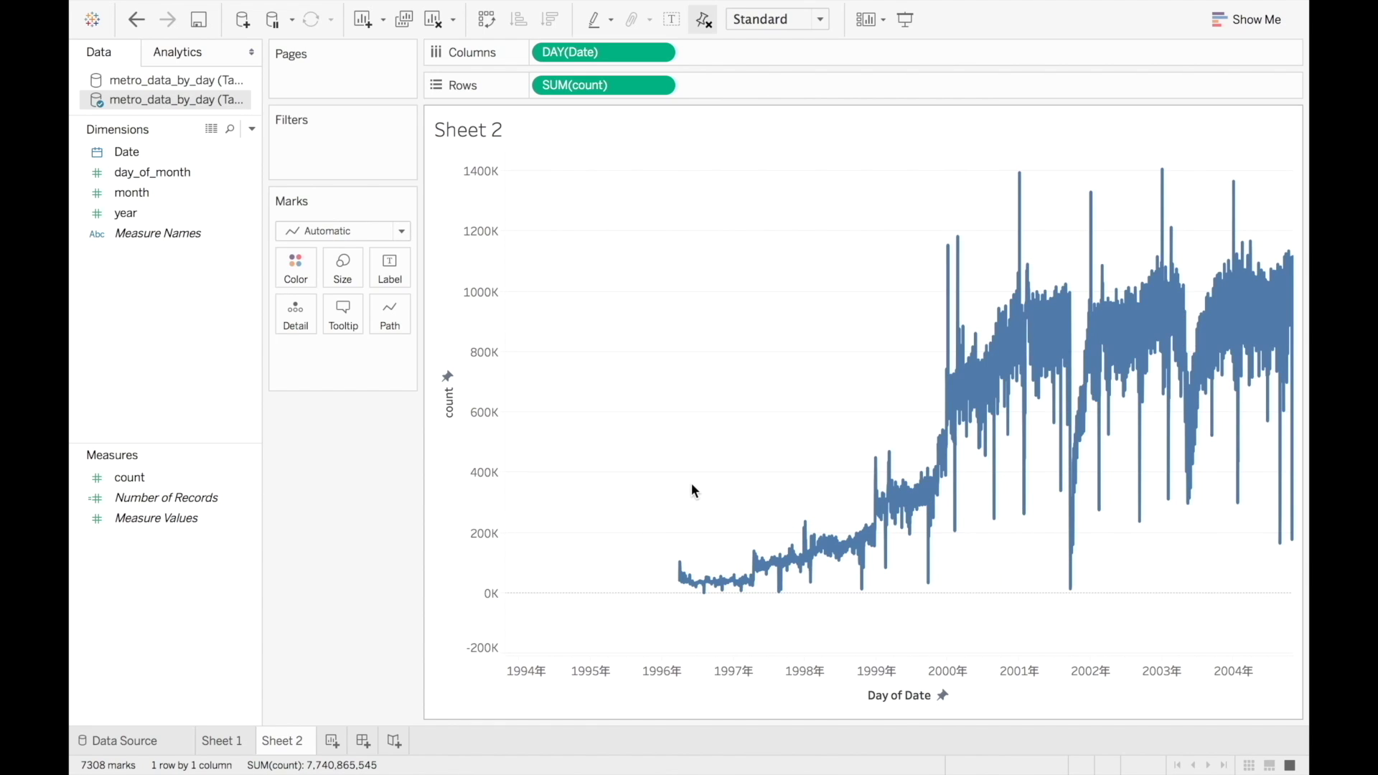
scroll(748, 407, down, 2)
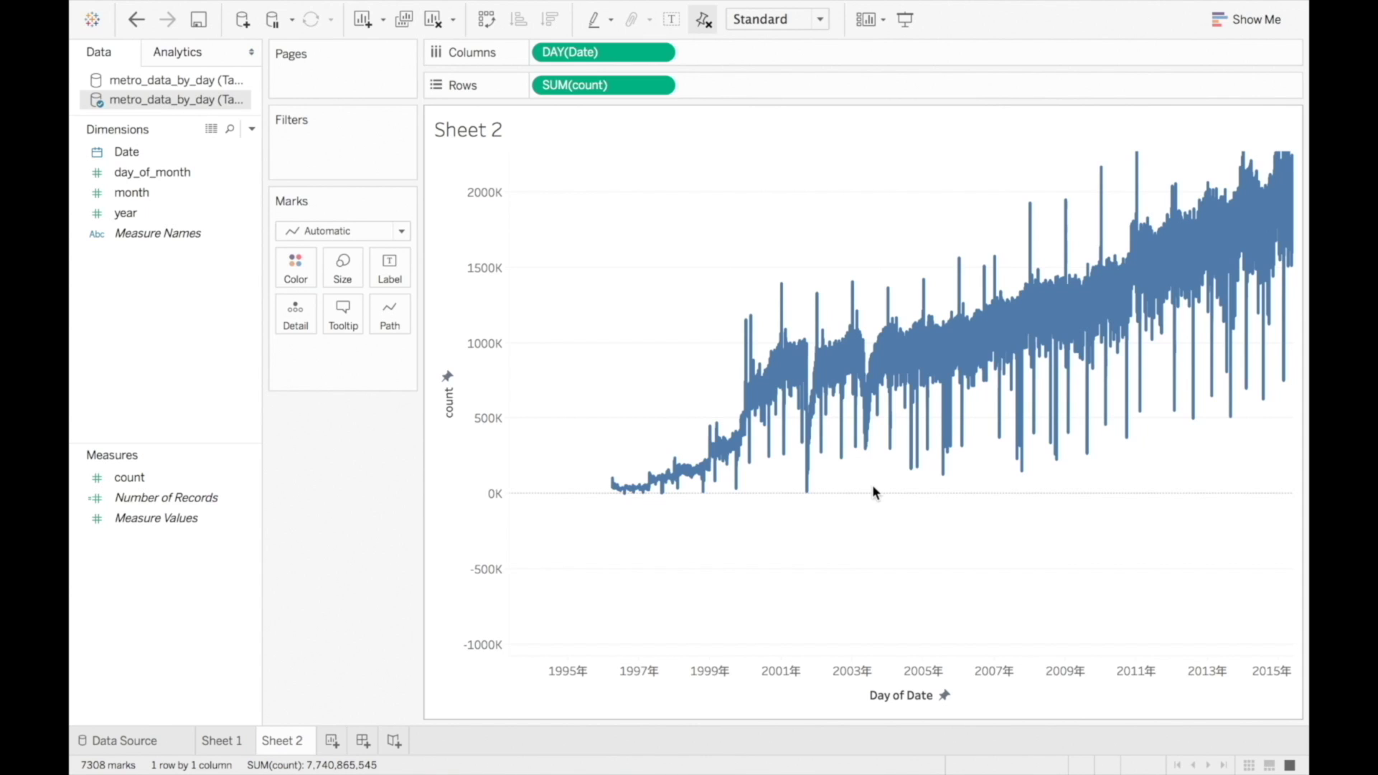
Add a linear trend line to the daily count chart.
right_click(640, 316)
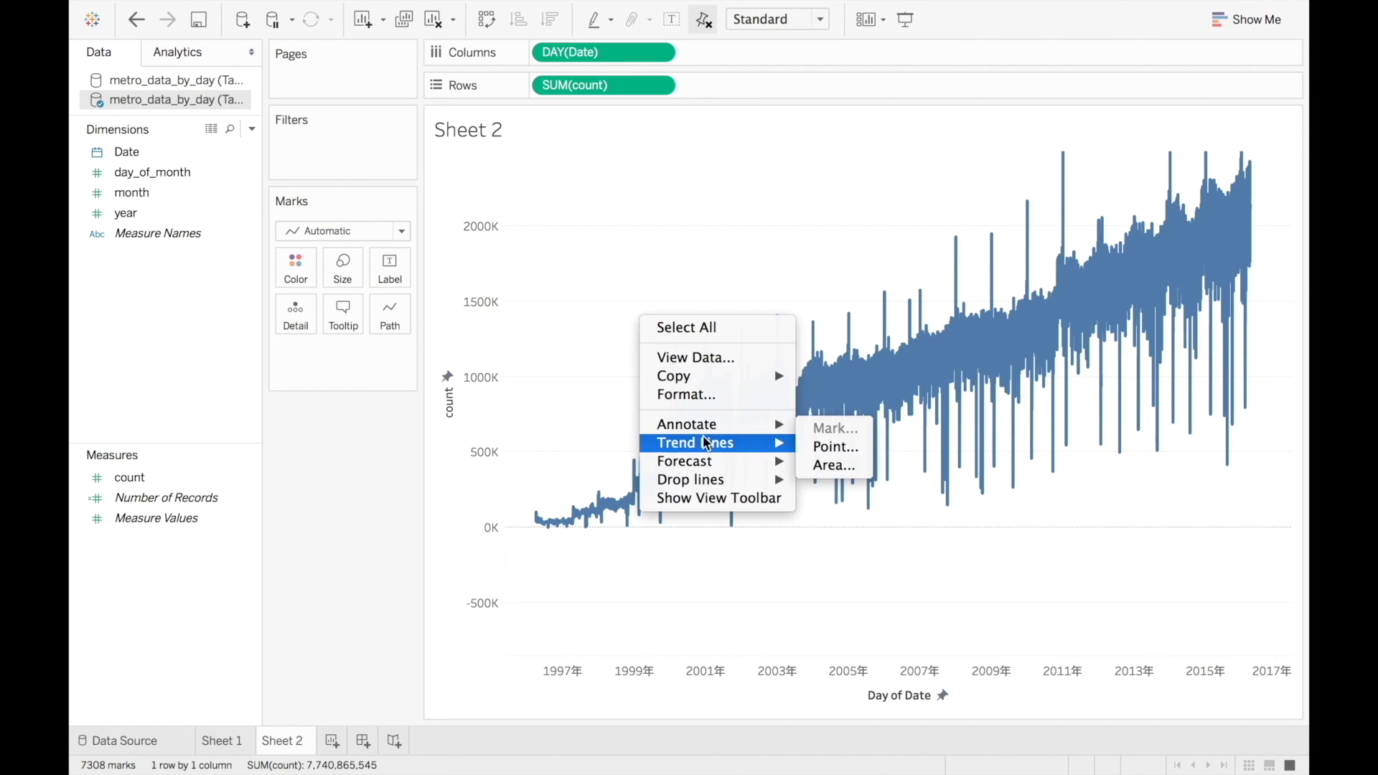
mouse_move(711, 458)
click(845, 449)
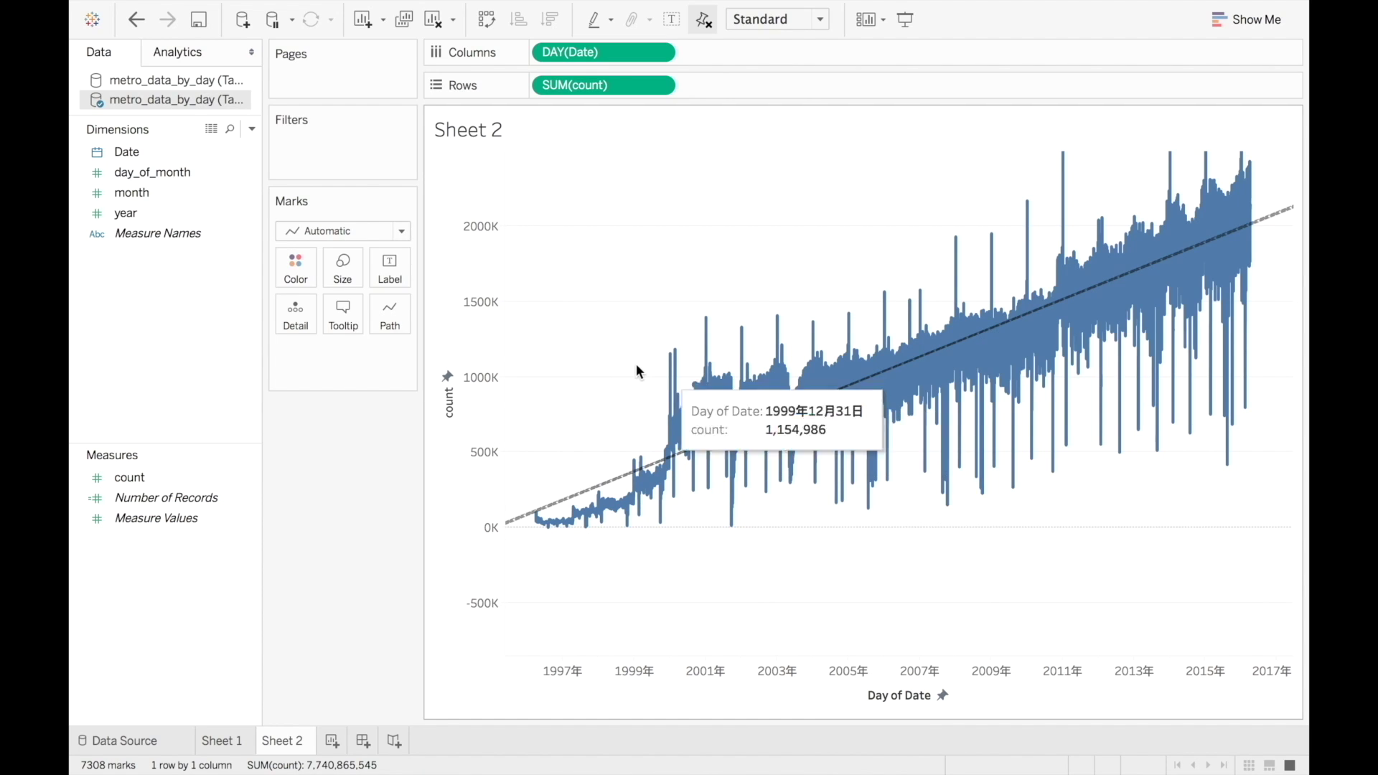
Open Edit Trend Lines and adjust the Date axis so the plot spans 1996–2006.
right_click(611, 347)
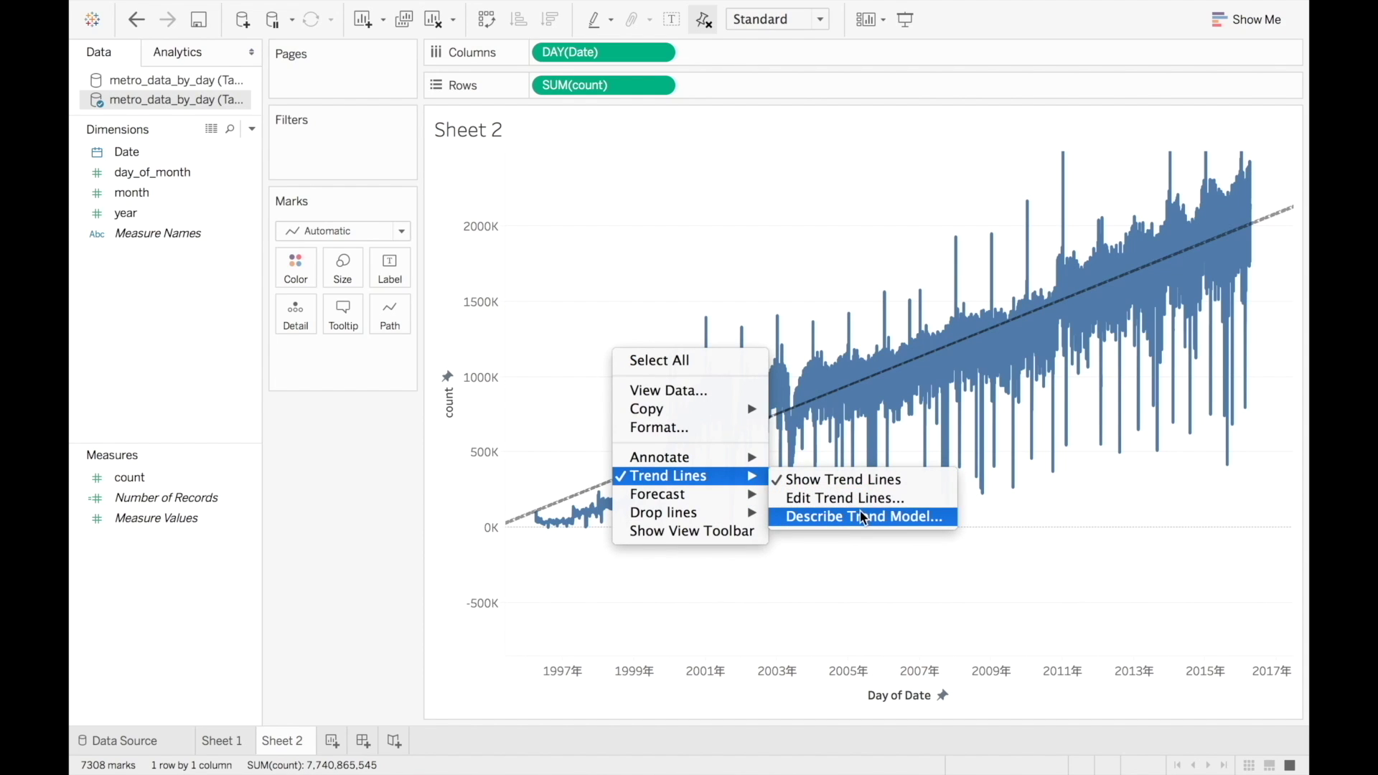
click(860, 502)
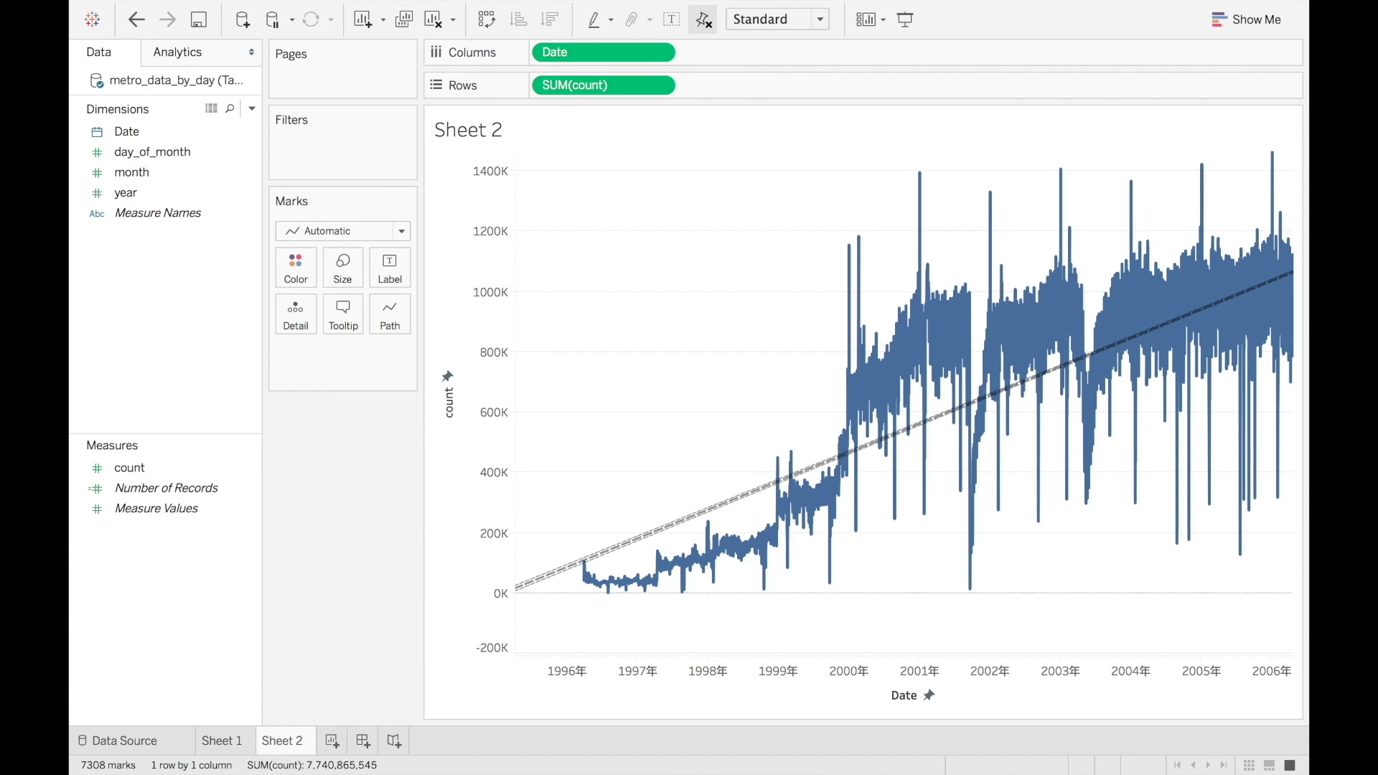
click(696, 686)
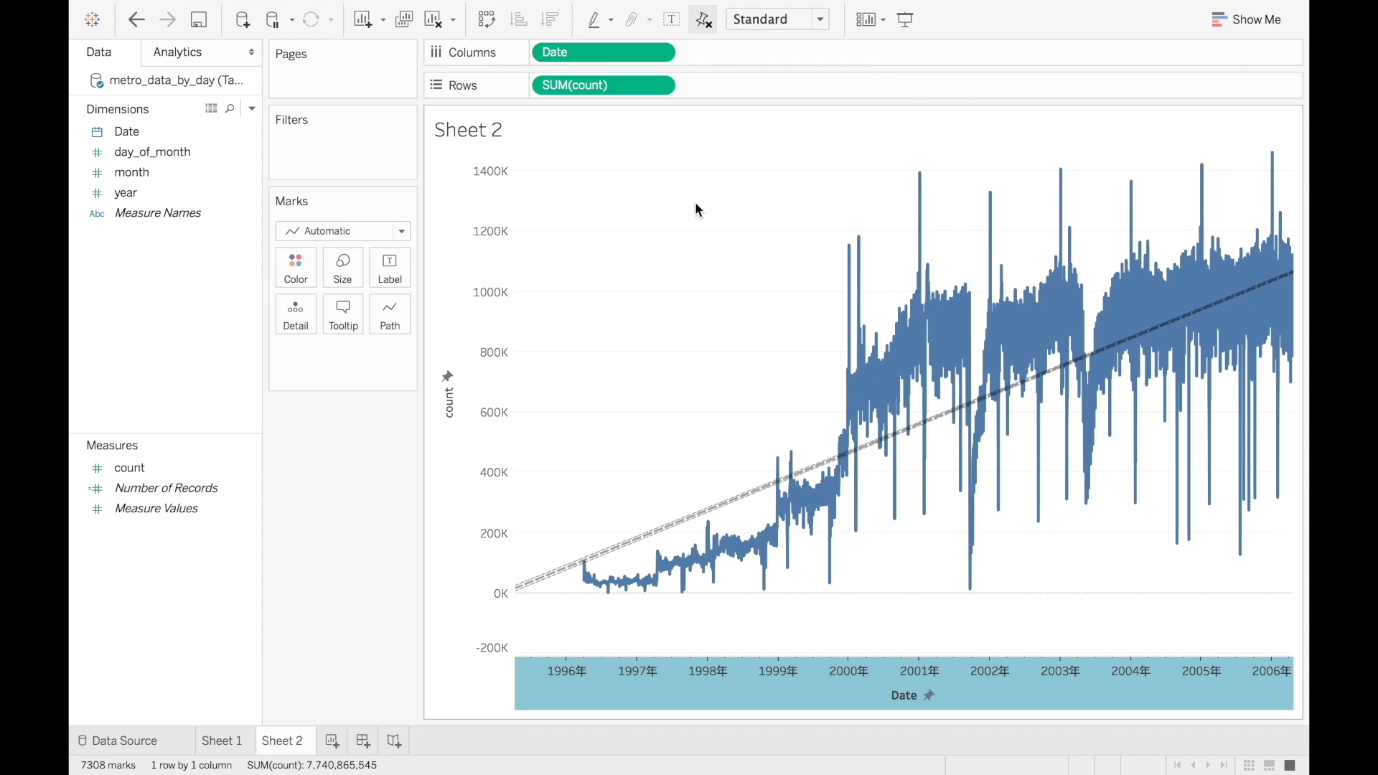
right_click(695, 203)
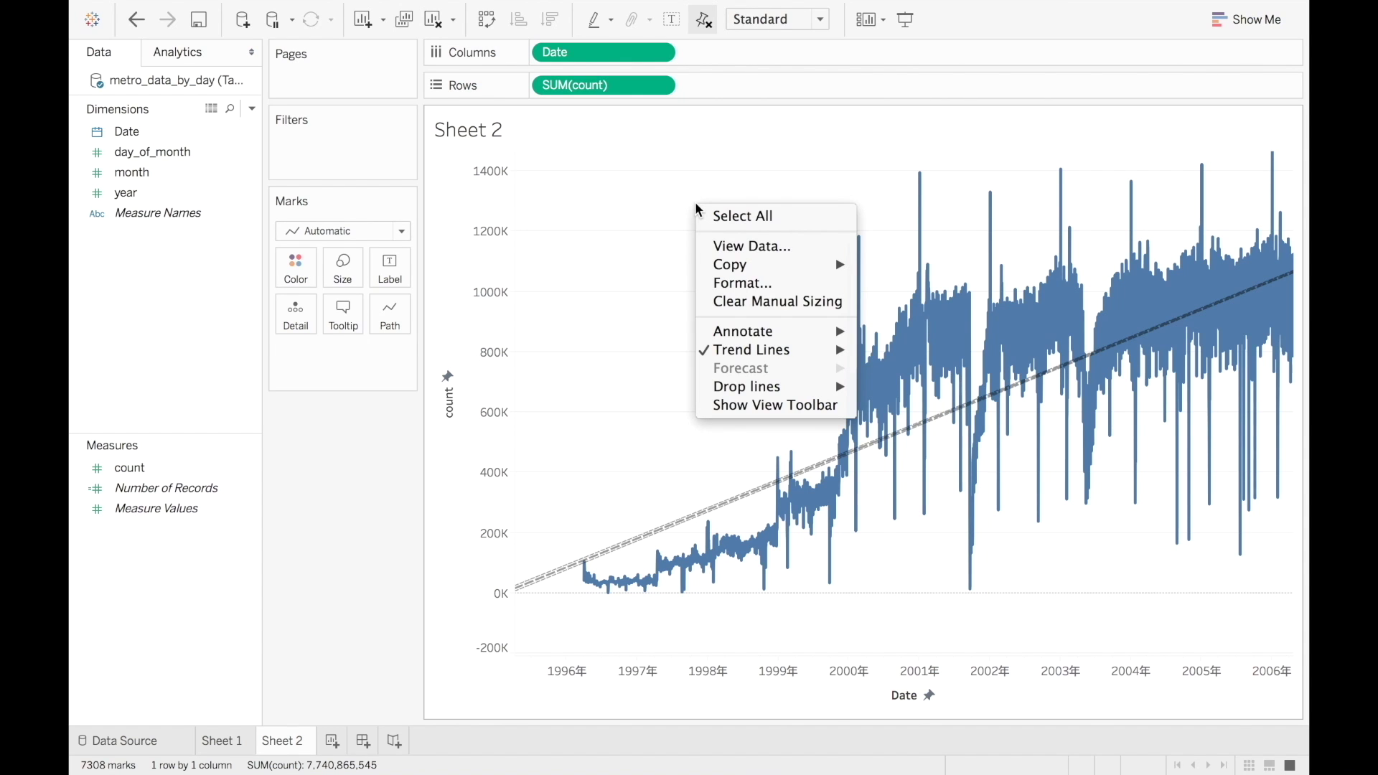
View the time plot's underlying data sorted by count, descending.
click(731, 247)
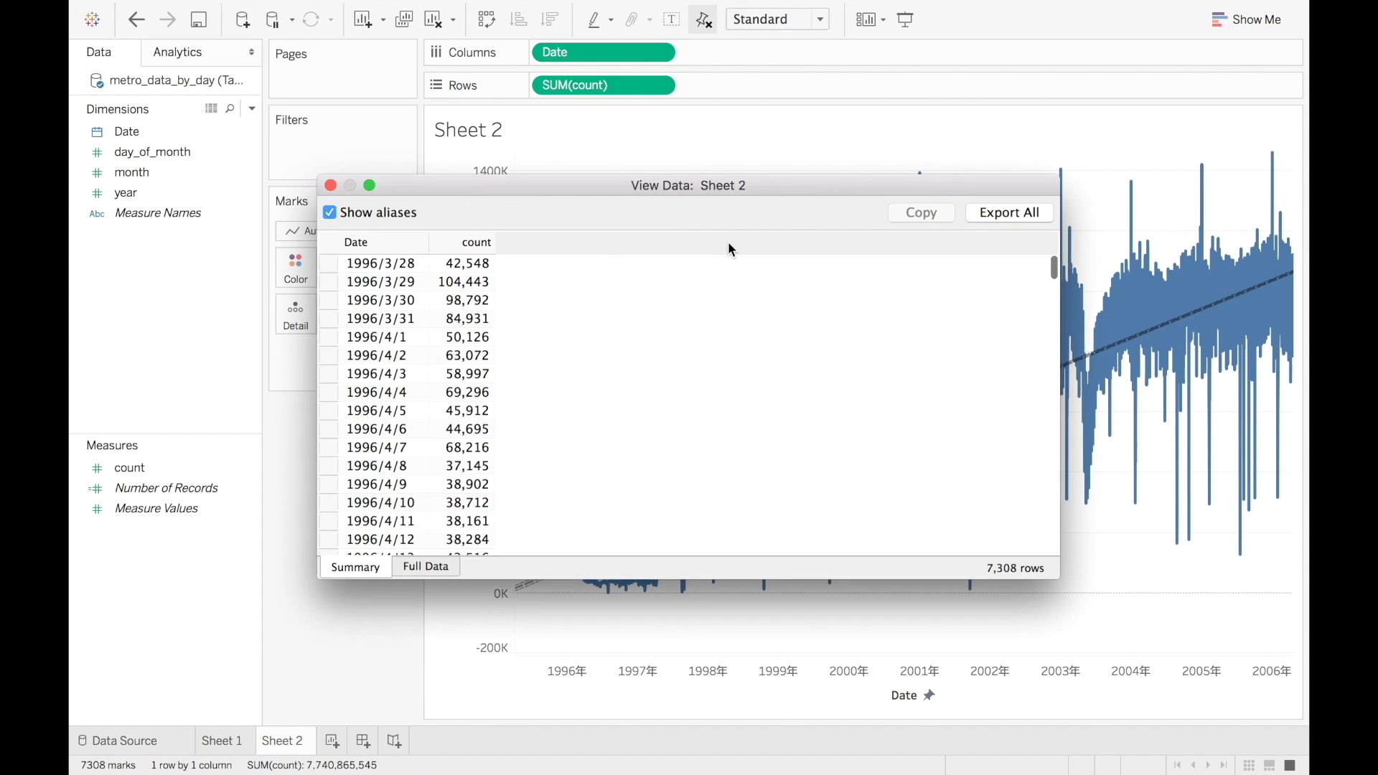
click(476, 243)
click(483, 244)
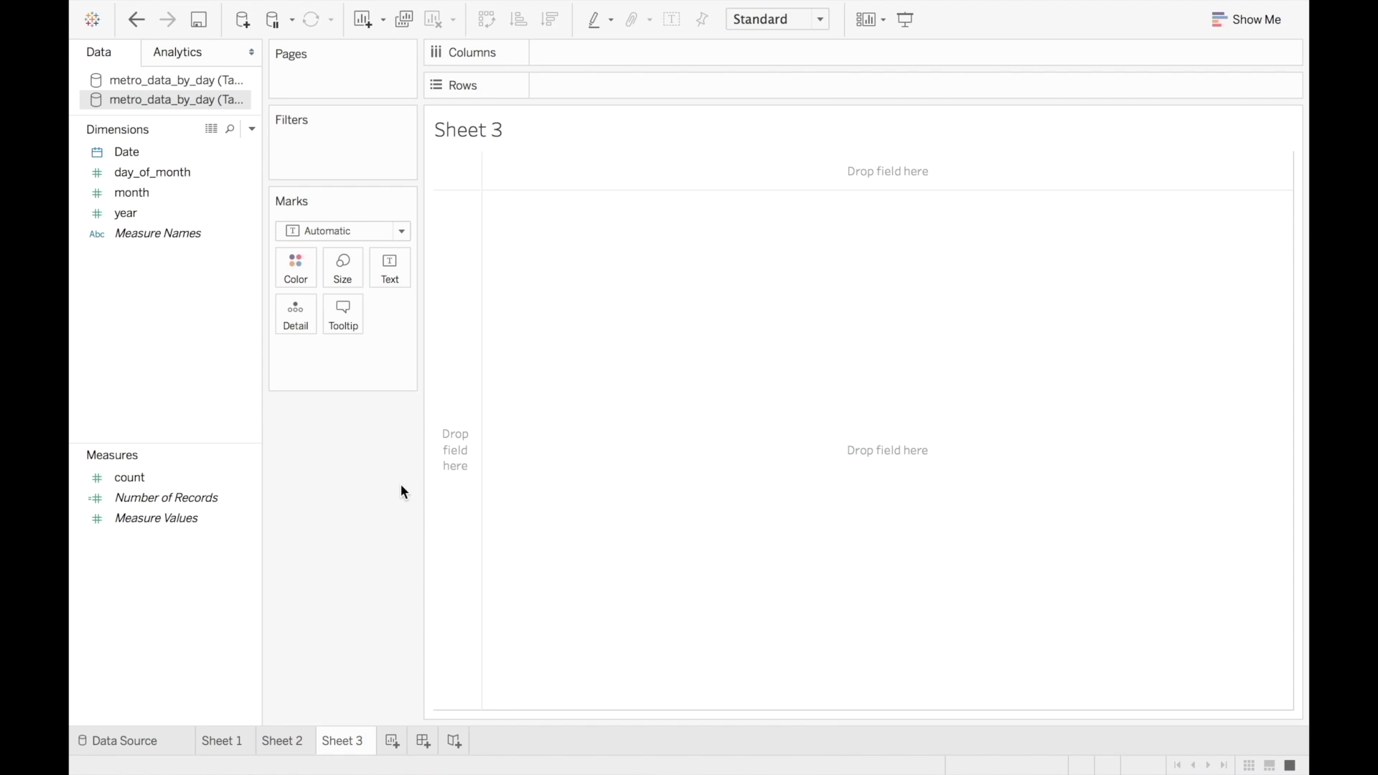
Build a Sheet 3 table with YEAR(Date) on Rows and SUM(count) as text.
click(180, 149)
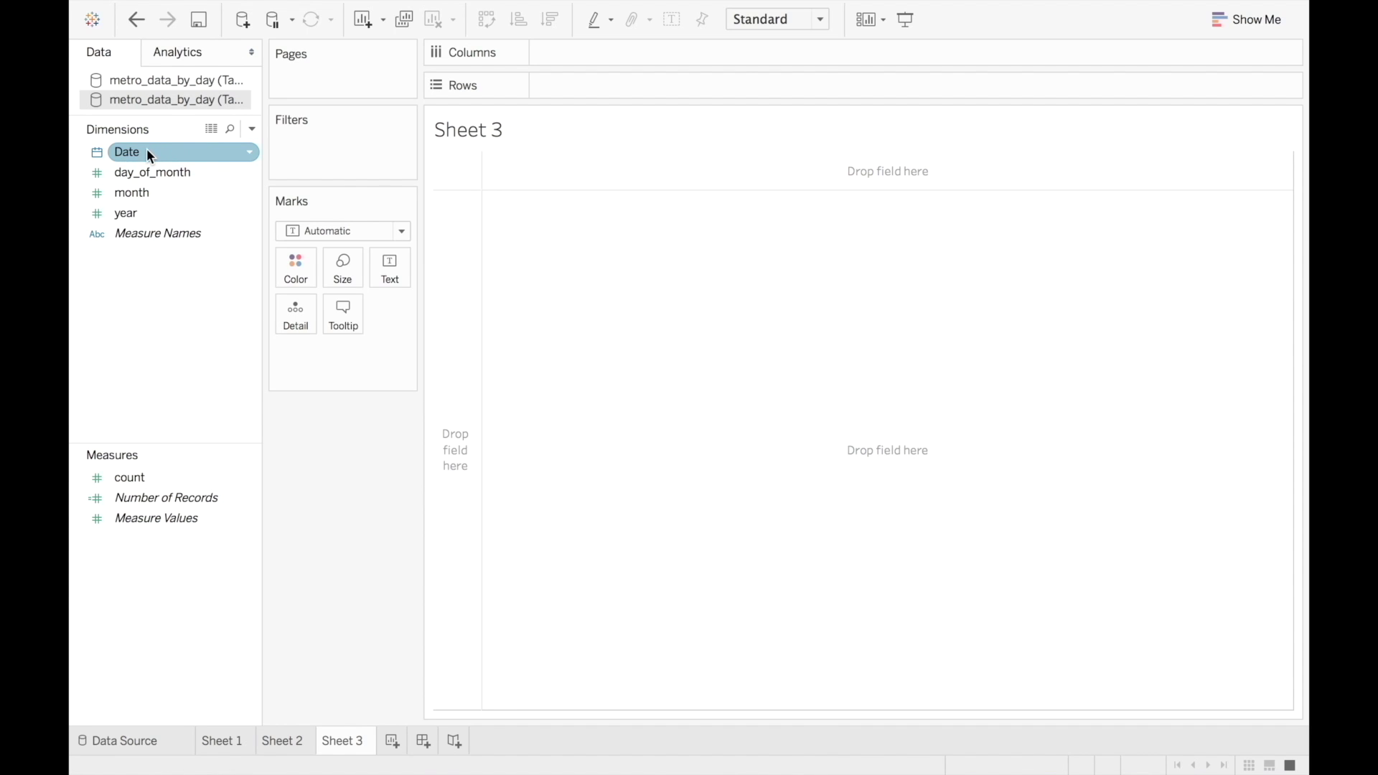
drag(146, 147, 579, 85)
click(174, 475)
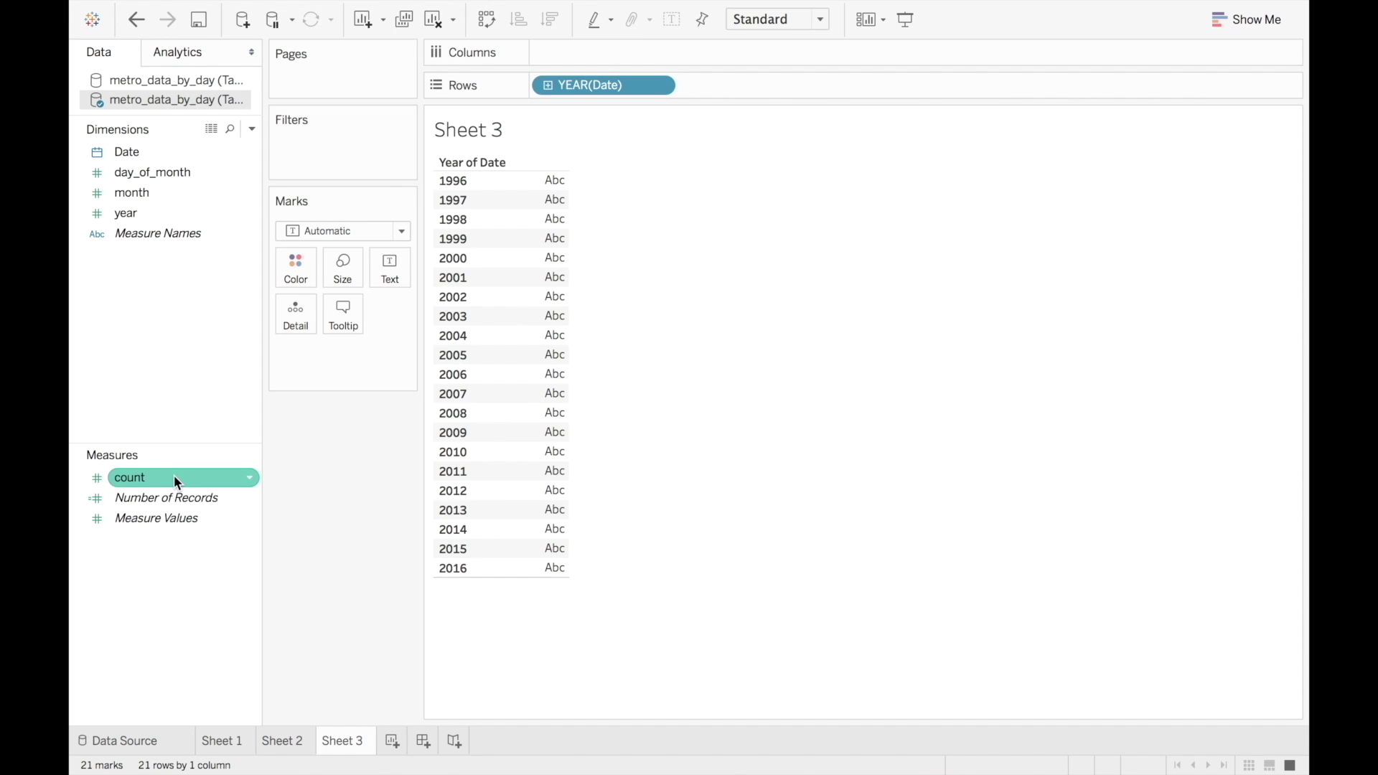
click(174, 475)
drag(174, 476, 387, 278)
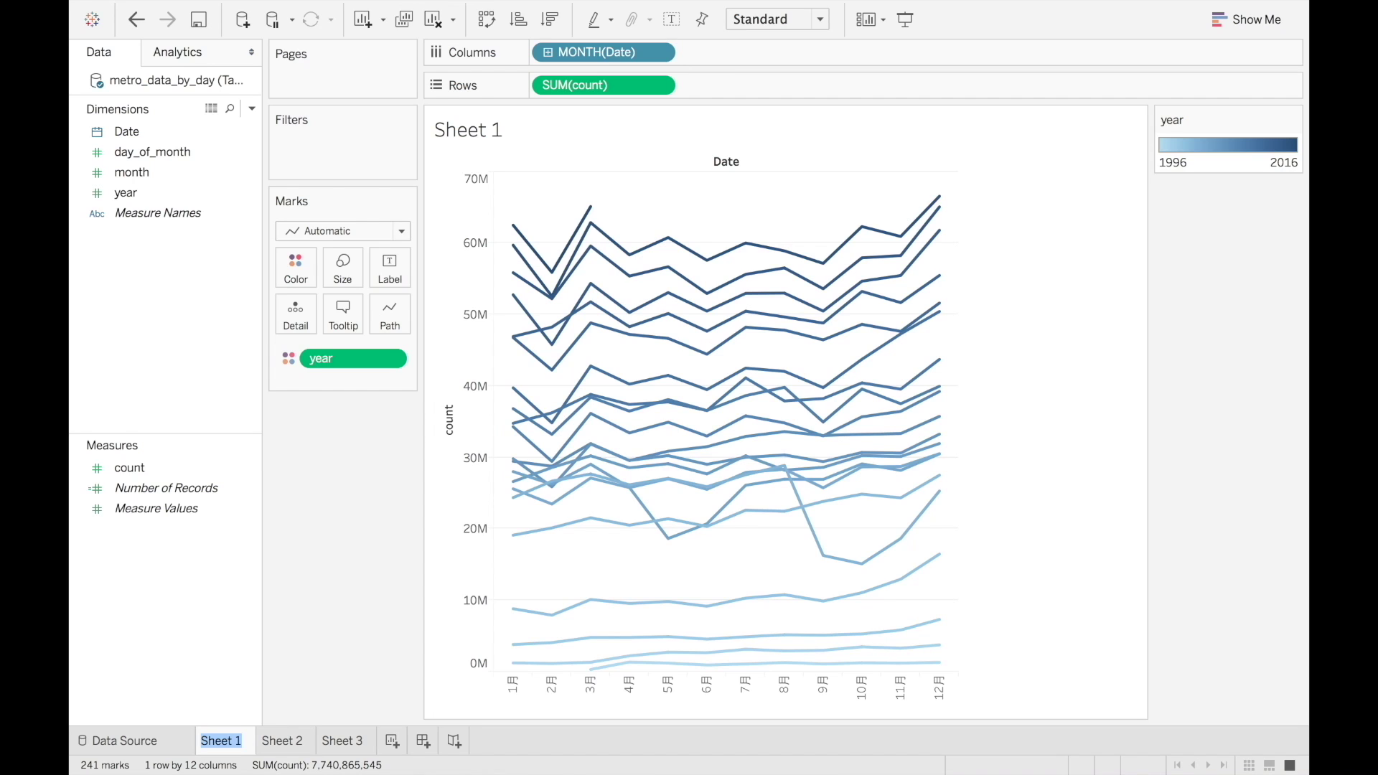
Name the three sheets Monthly Seasonality, Time plot and Data Table, then create Dashboard 1.
text(Monthly Seasonality)
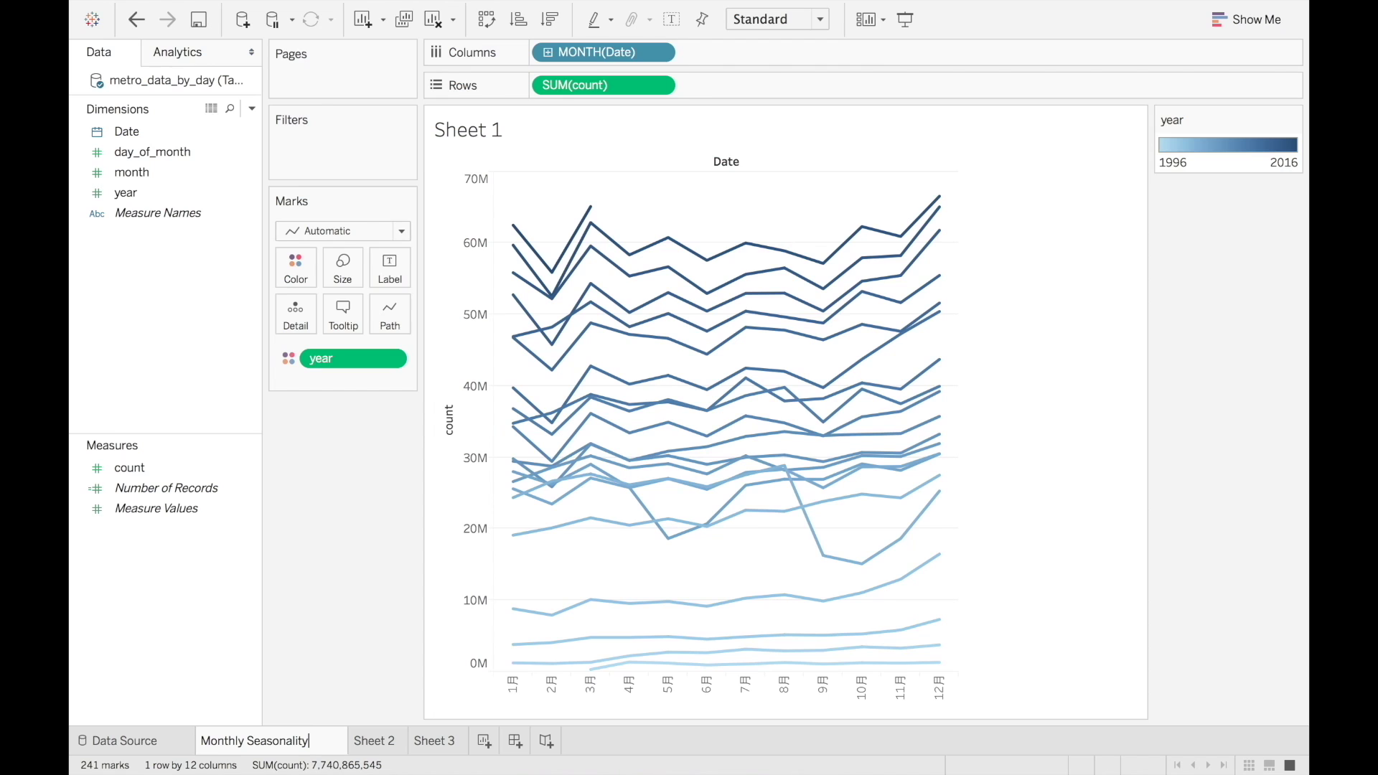
double_click(364, 741)
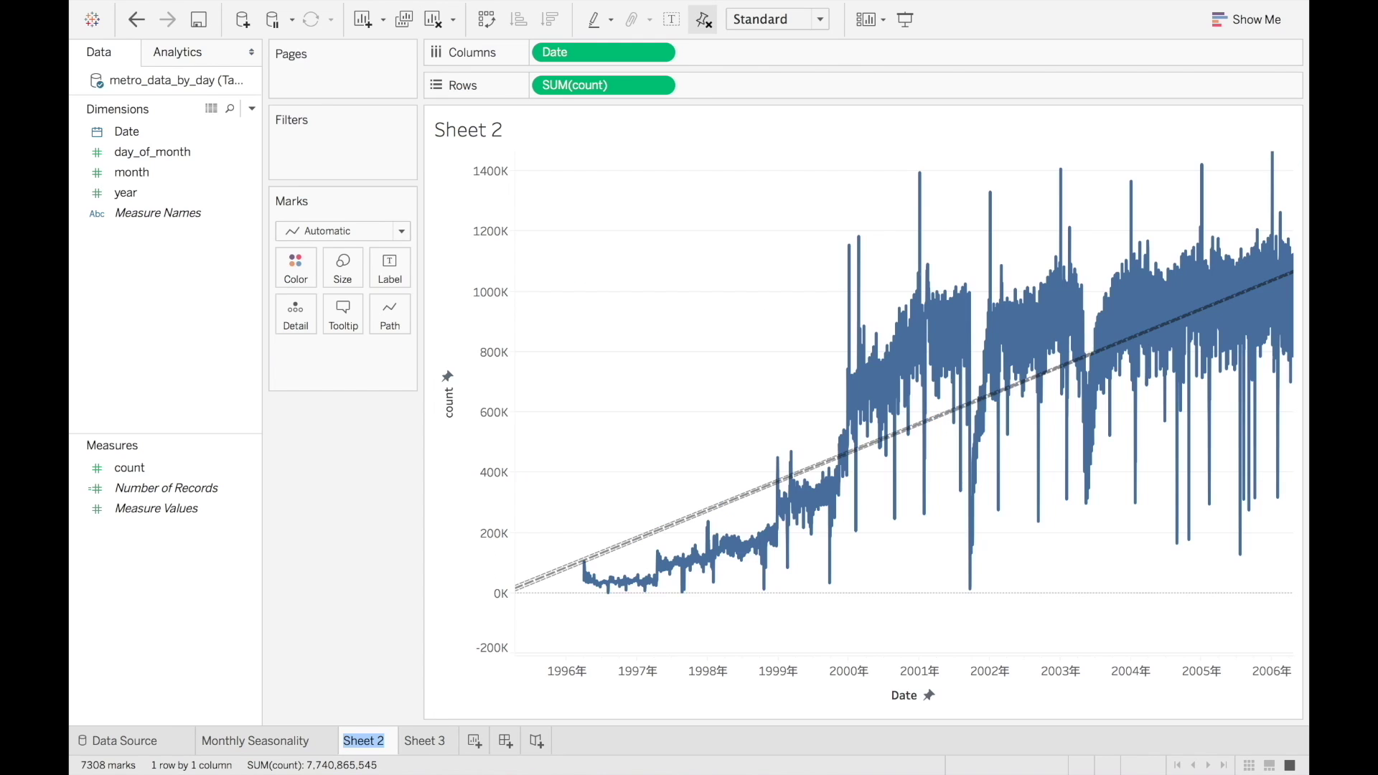
text(Time plot)
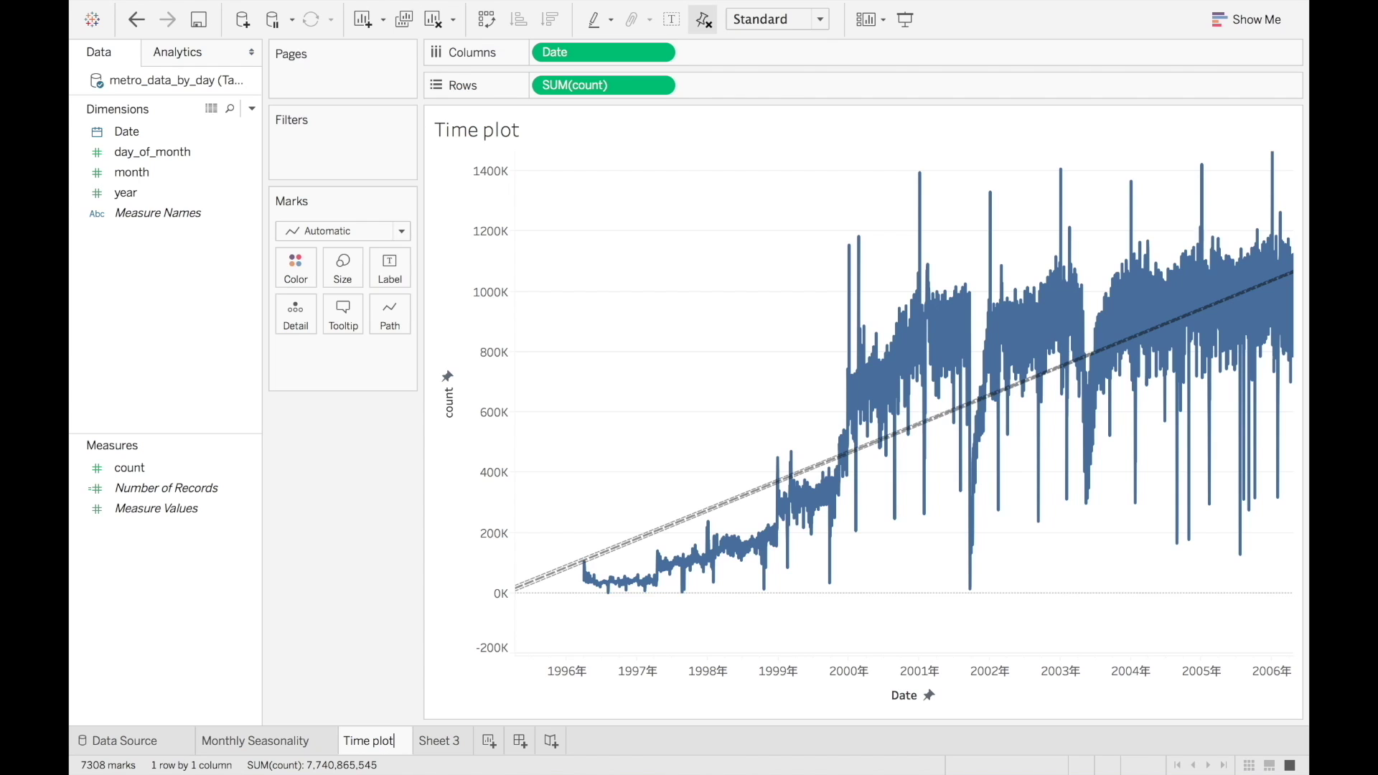
key(Tab)
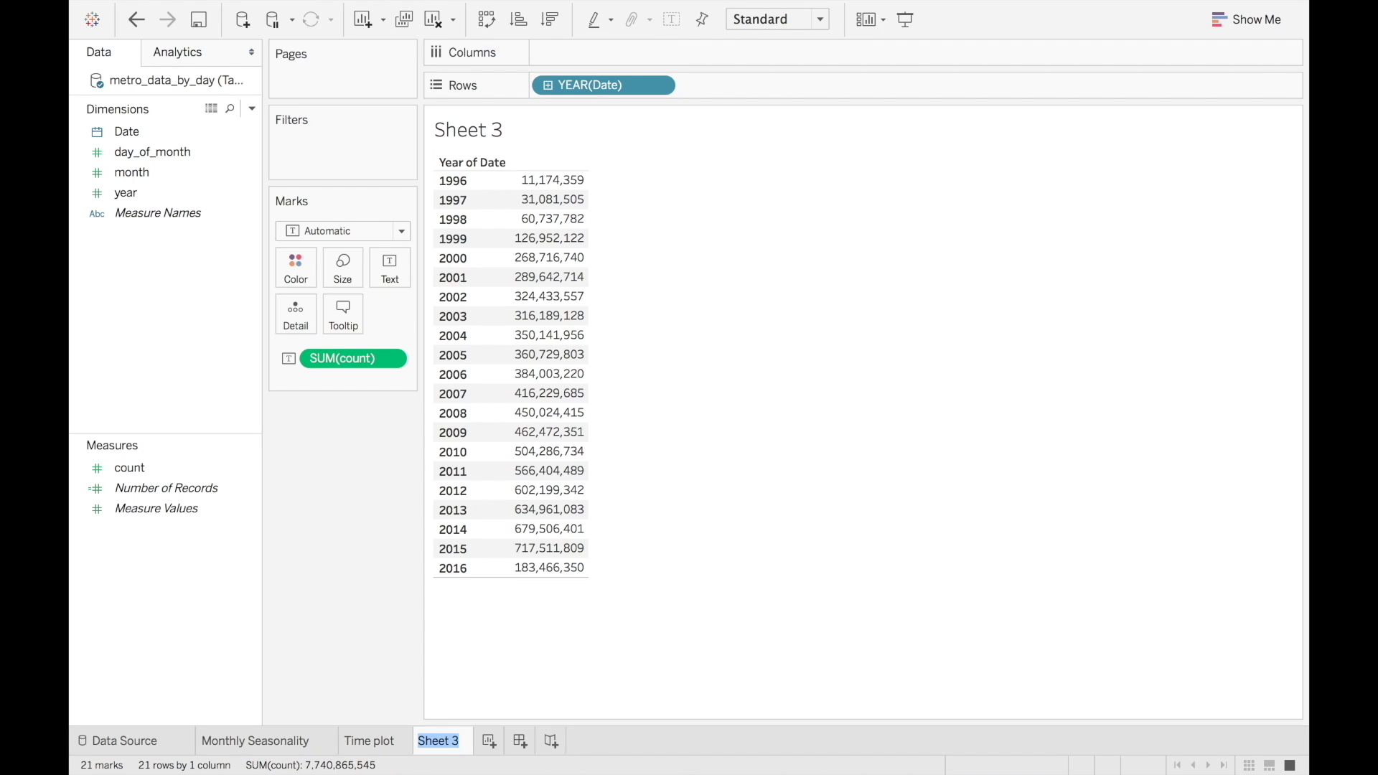
text(Data Table)
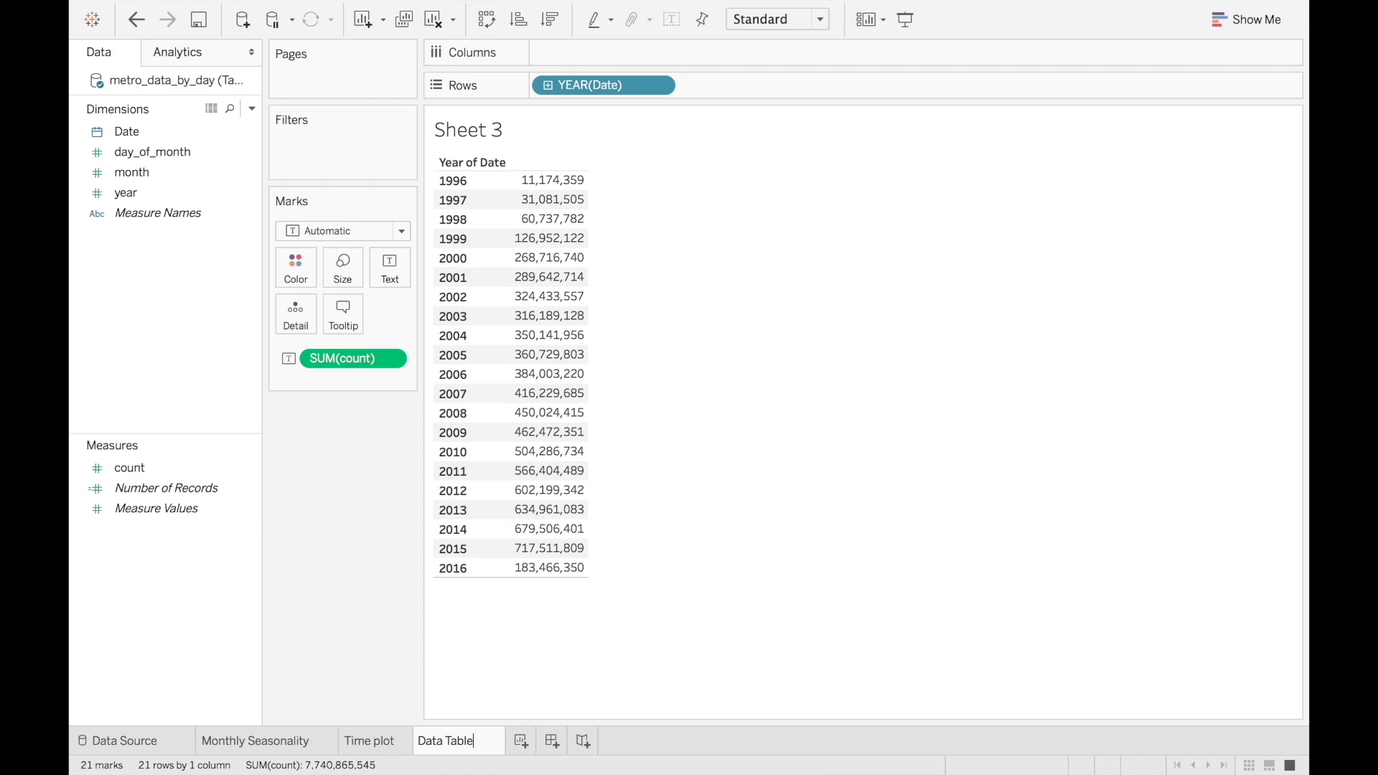
key(Return)
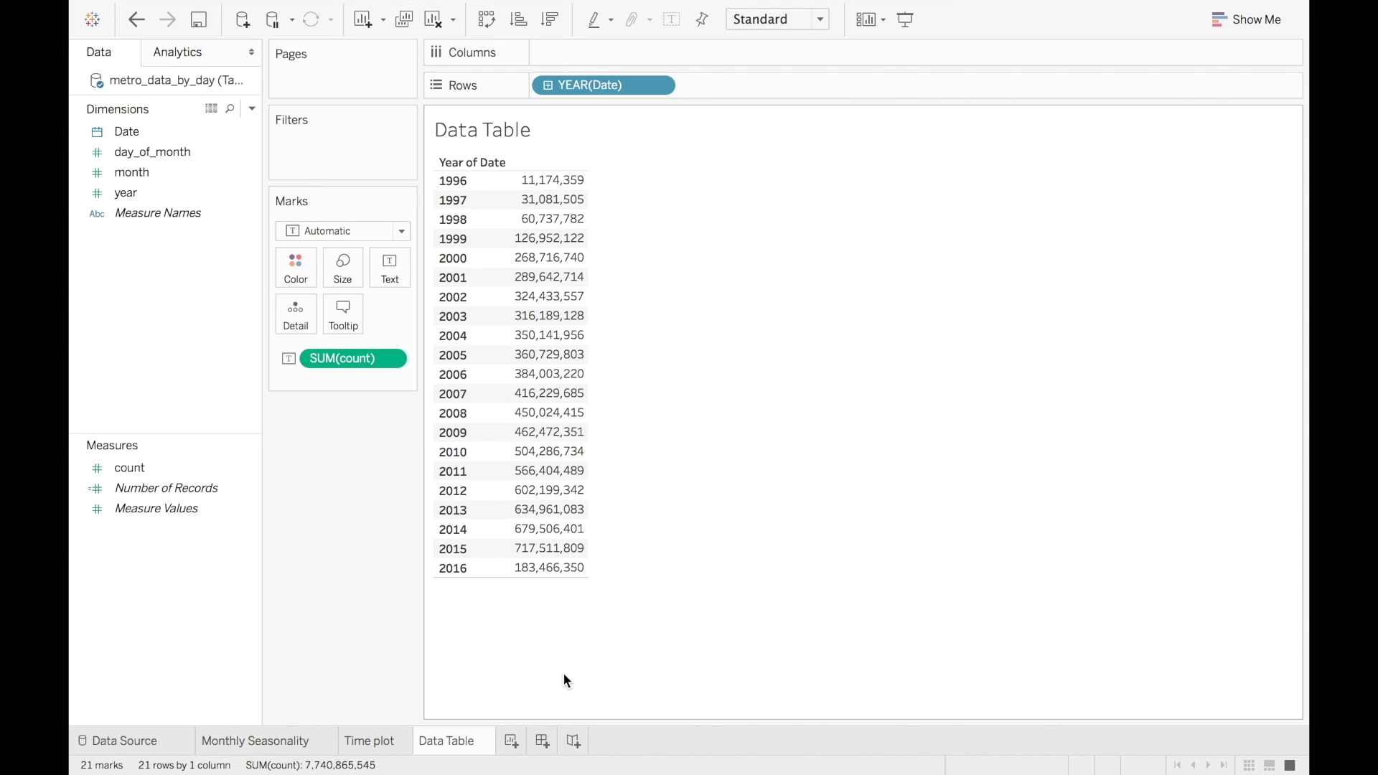
click(544, 741)
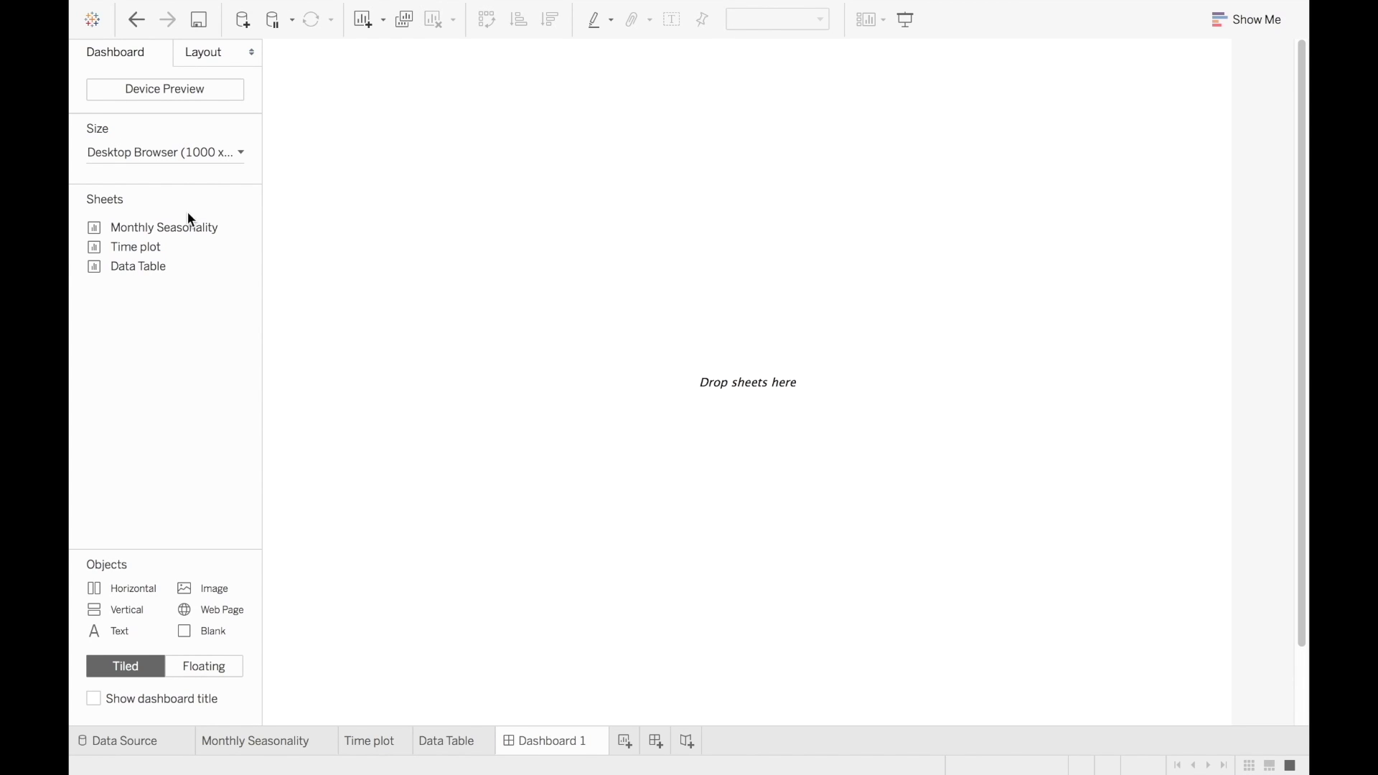
Place Monthly Seasonality across the top, Time plot below, and Data Table left of Time plot.
drag(183, 226, 577, 142)
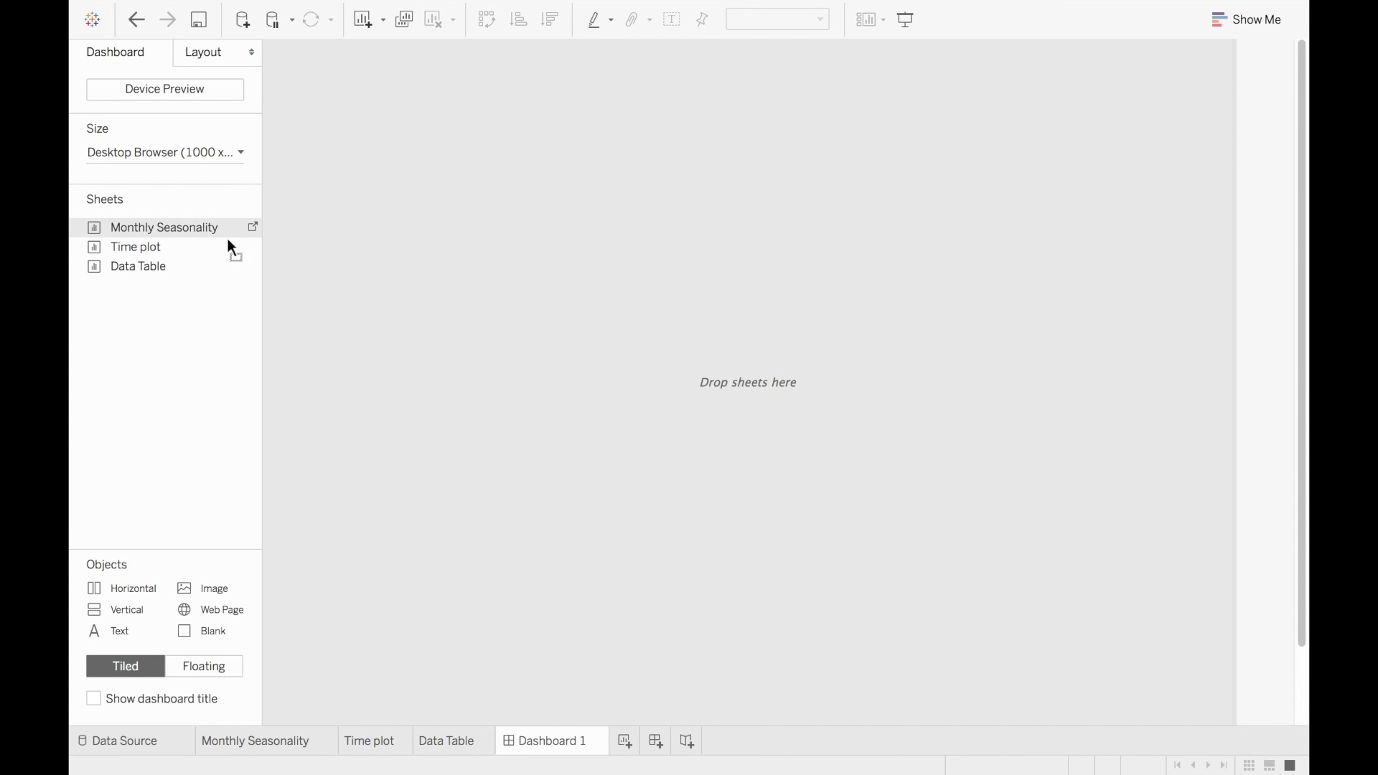
drag(120, 249, 119, 244)
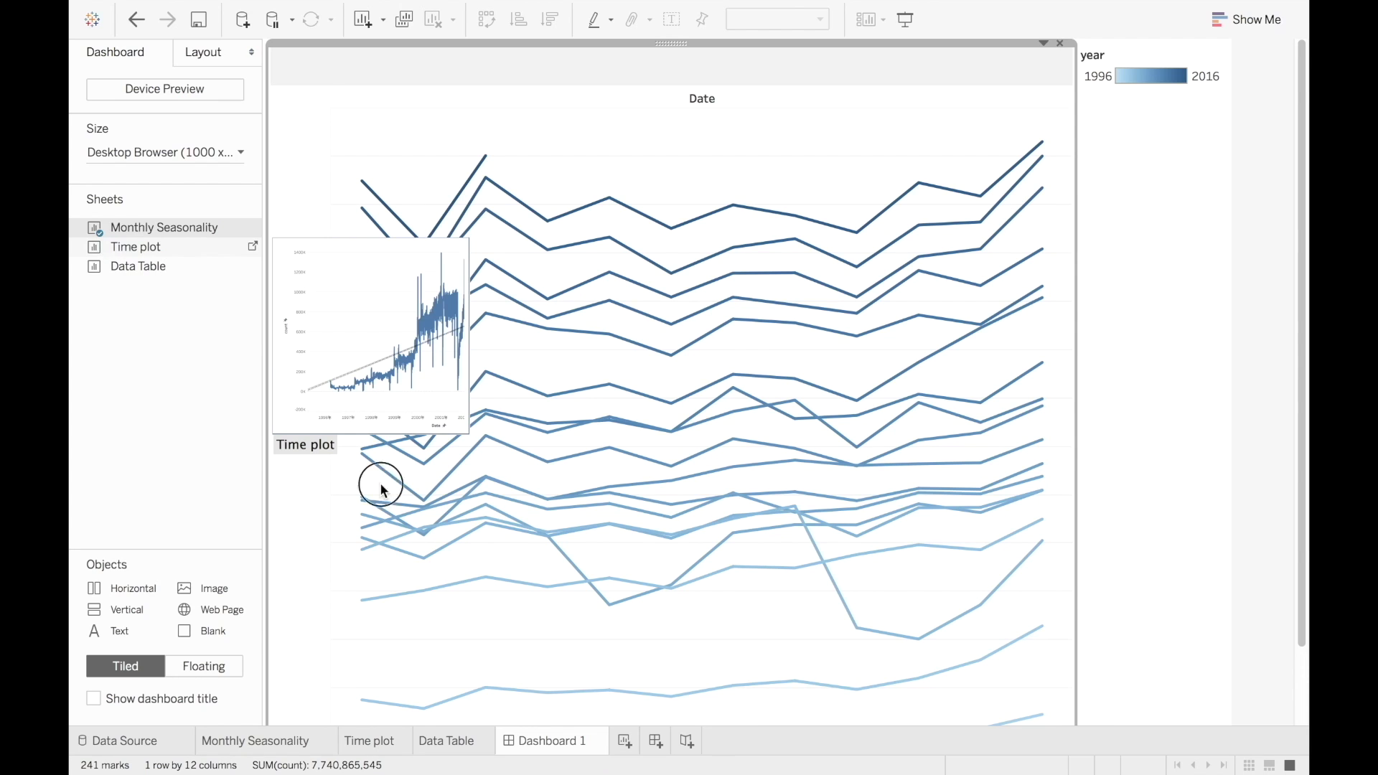
drag(385, 532, 505, 666)
mouse_move(153, 266)
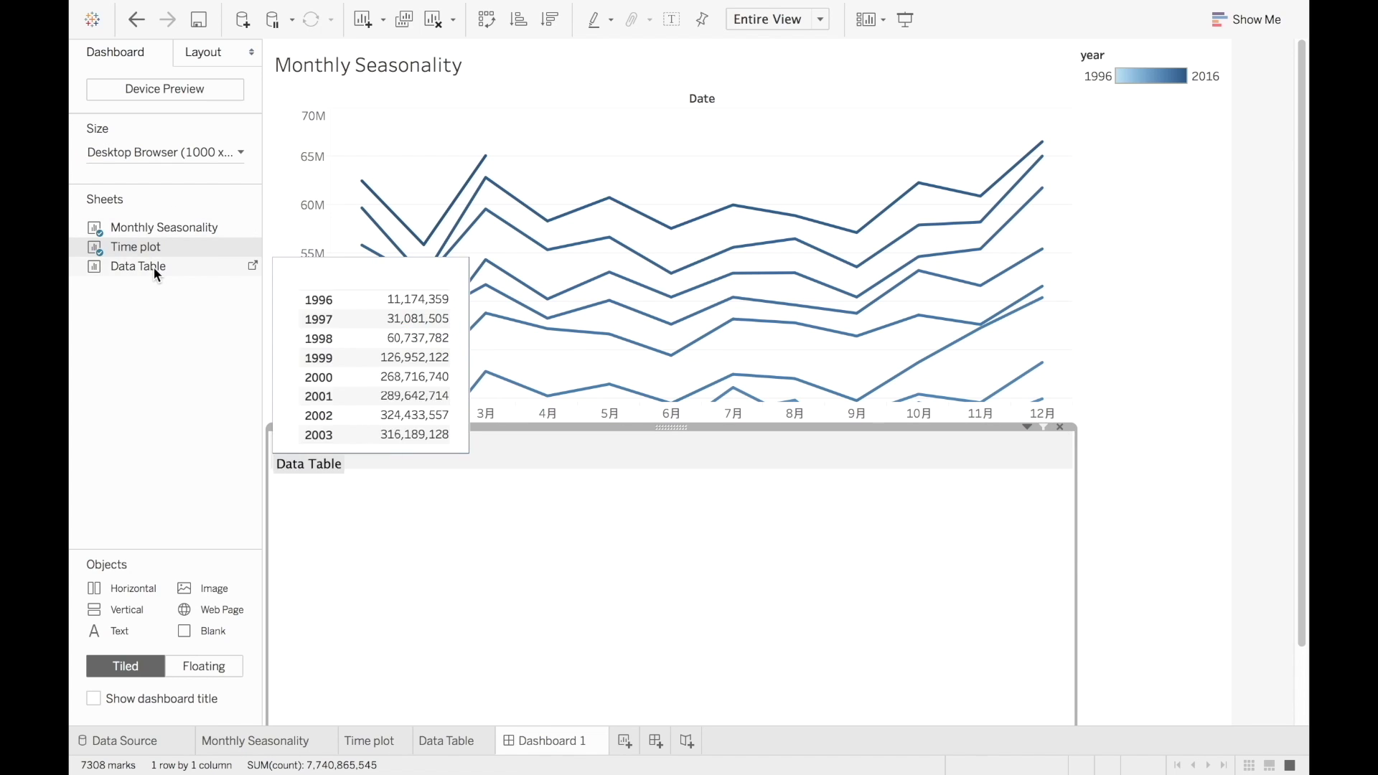
drag(149, 279, 402, 568)
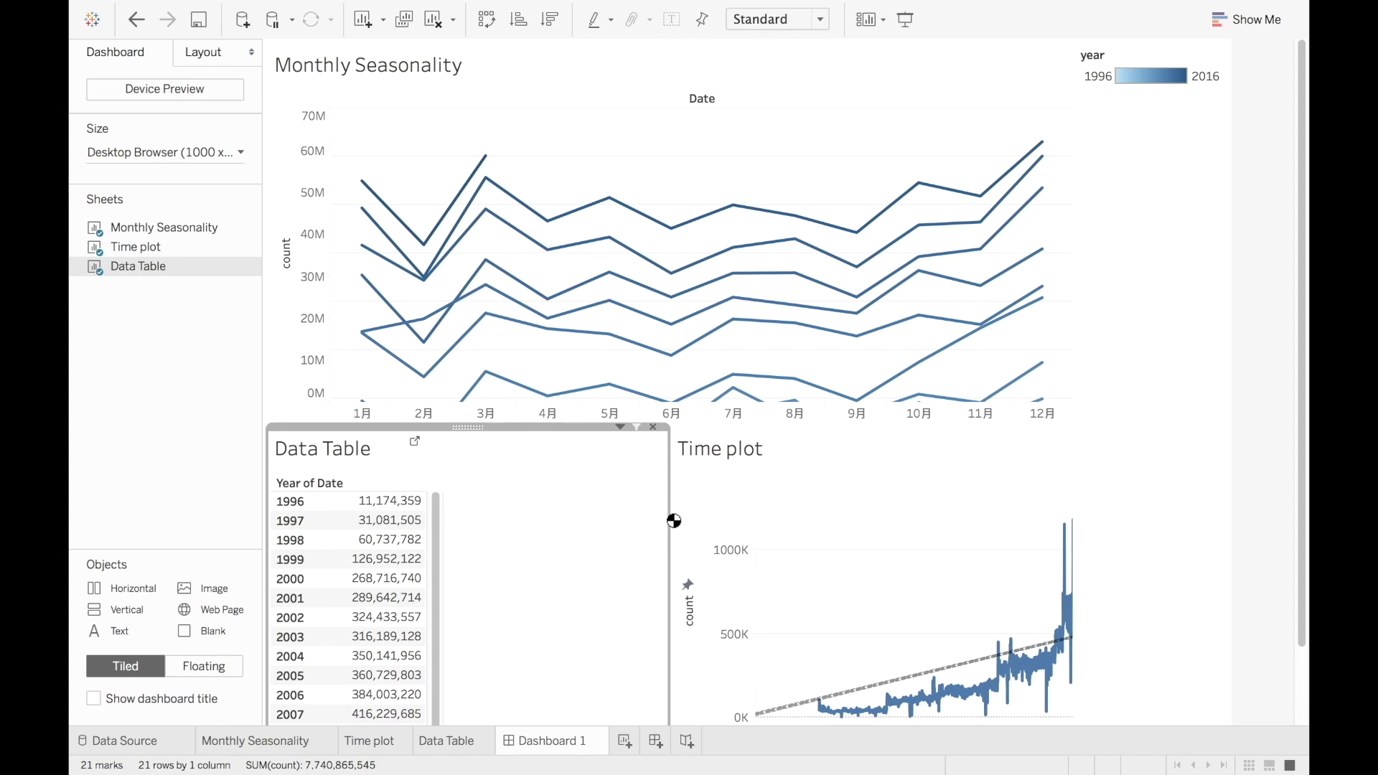
Use the Monthly Seasonality chart as a dashboard filter and select its September 2015 point.
click(946, 58)
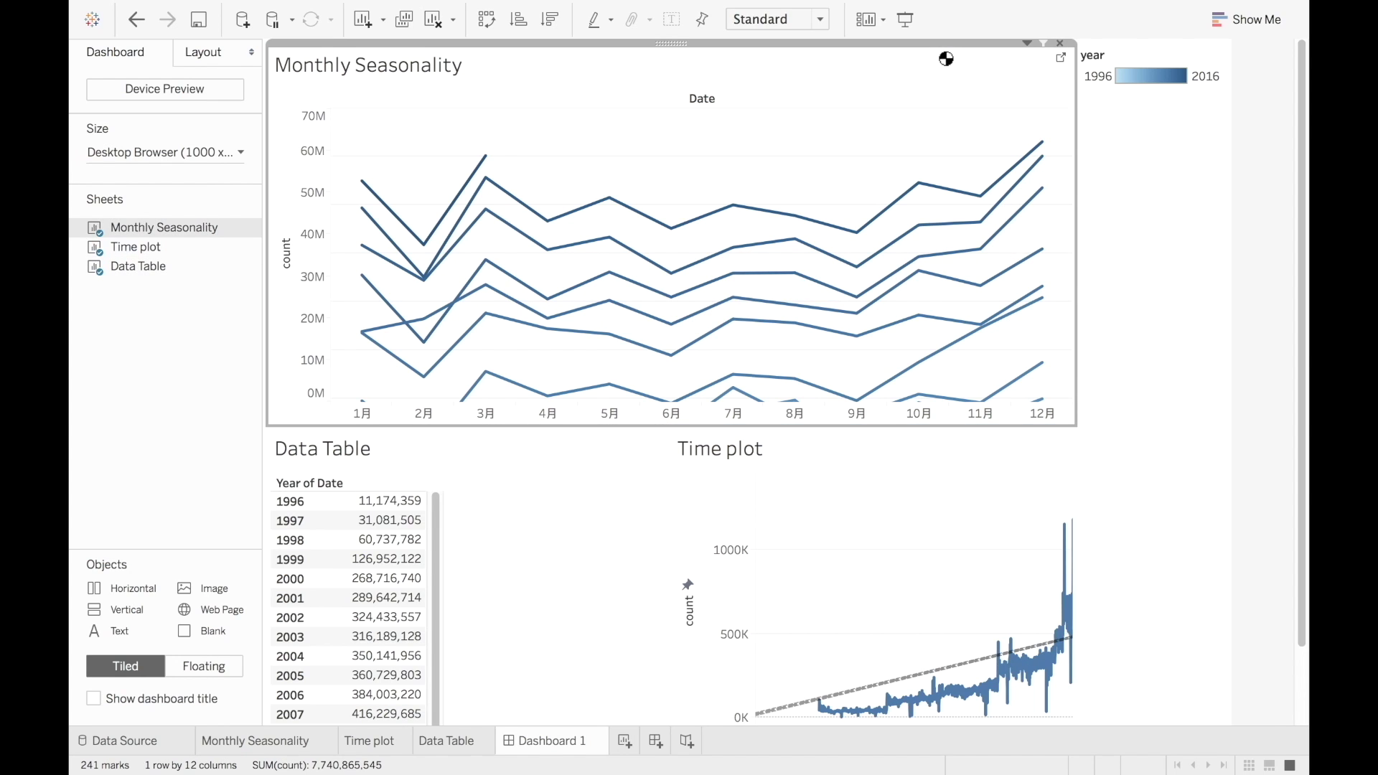
click(1027, 44)
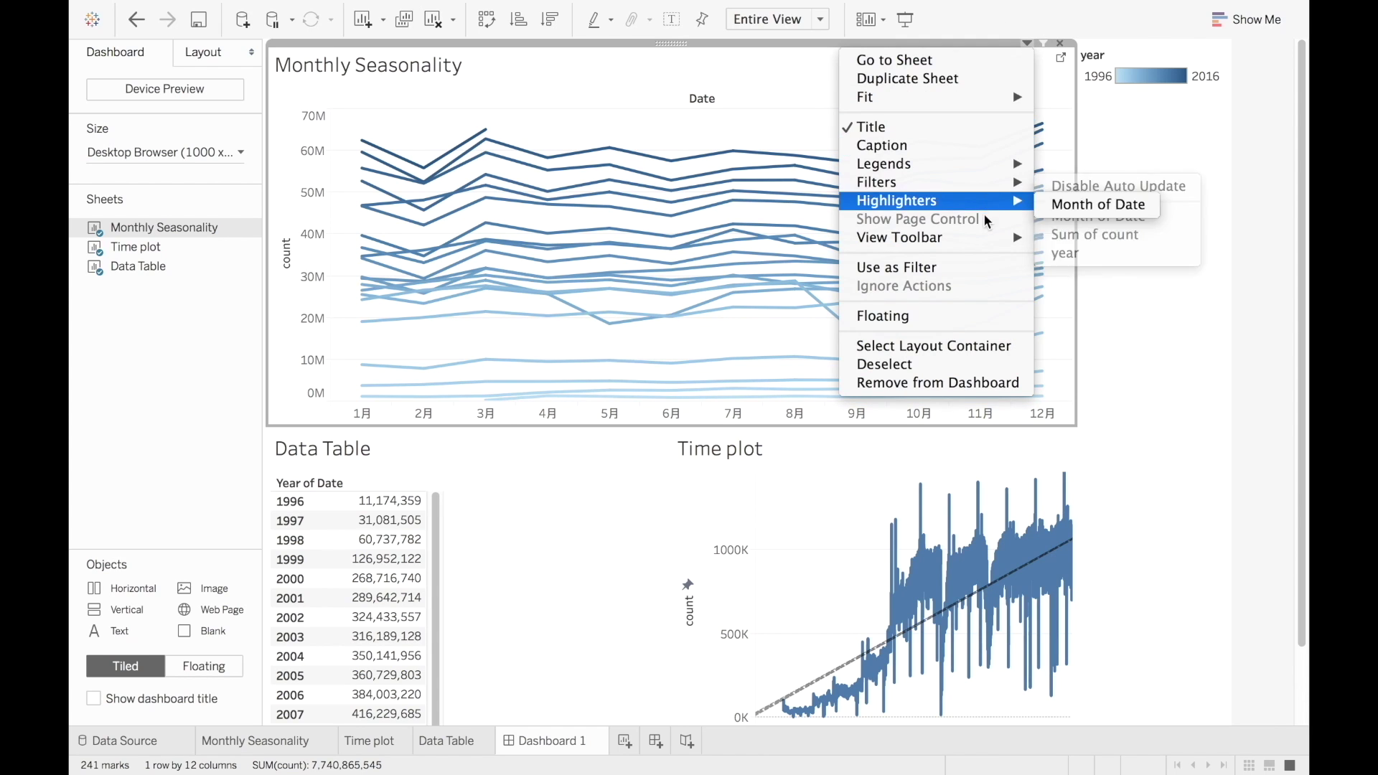
mouse_move(987, 239)
click(980, 266)
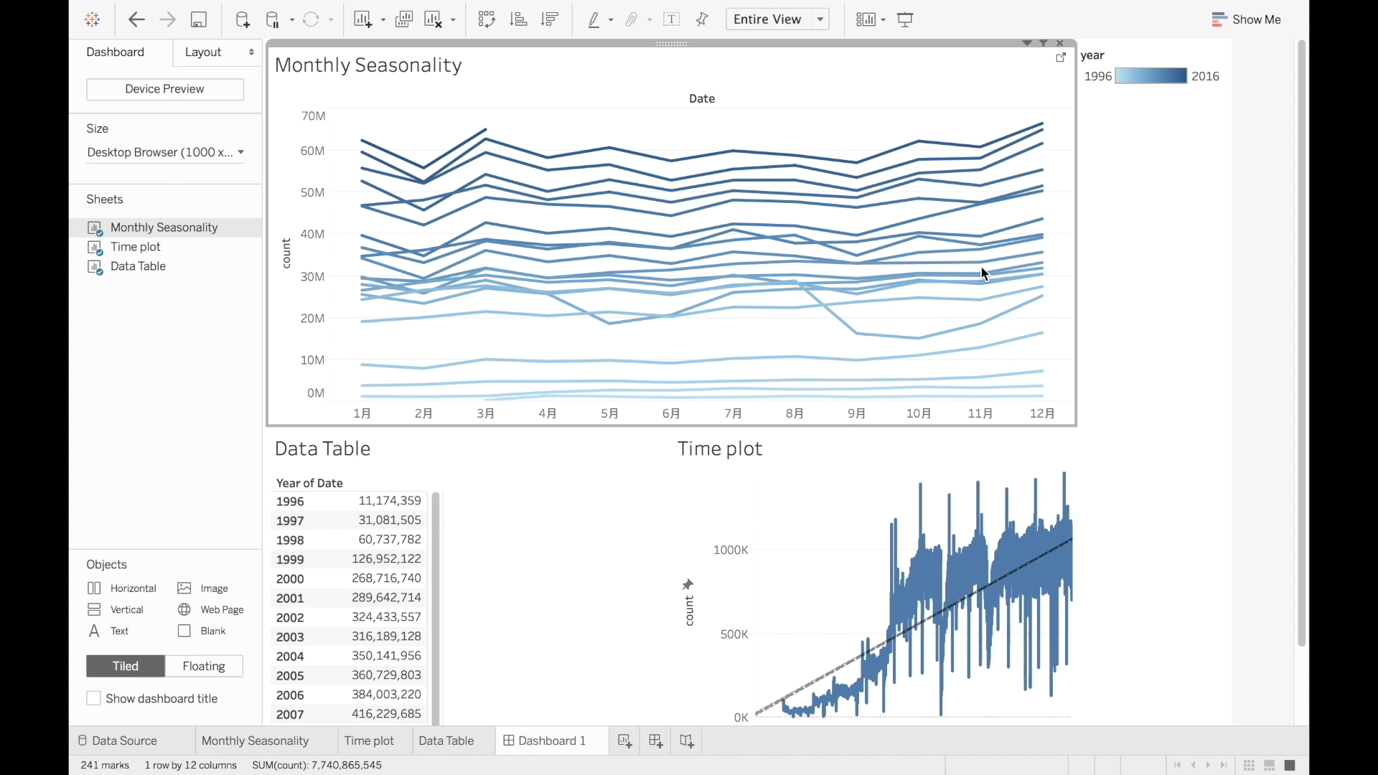
click(878, 162)
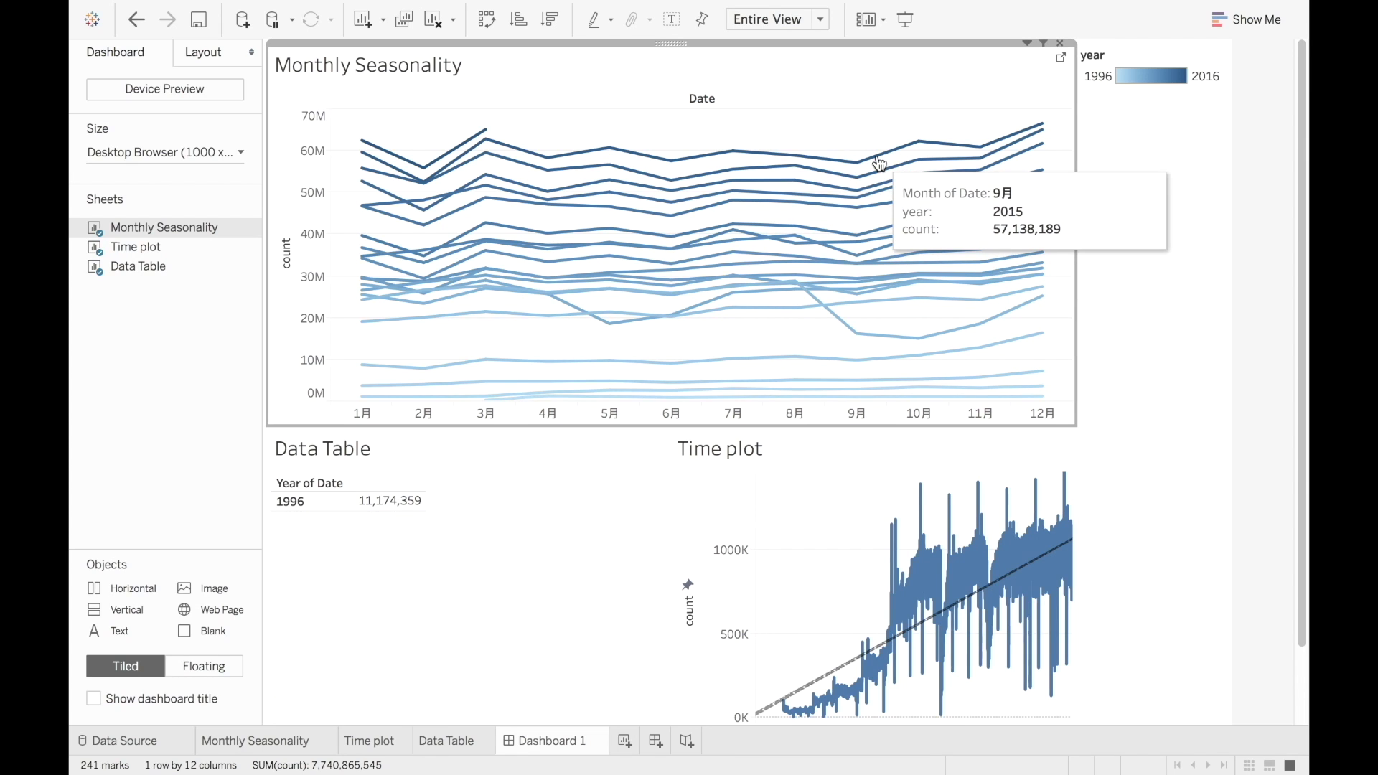